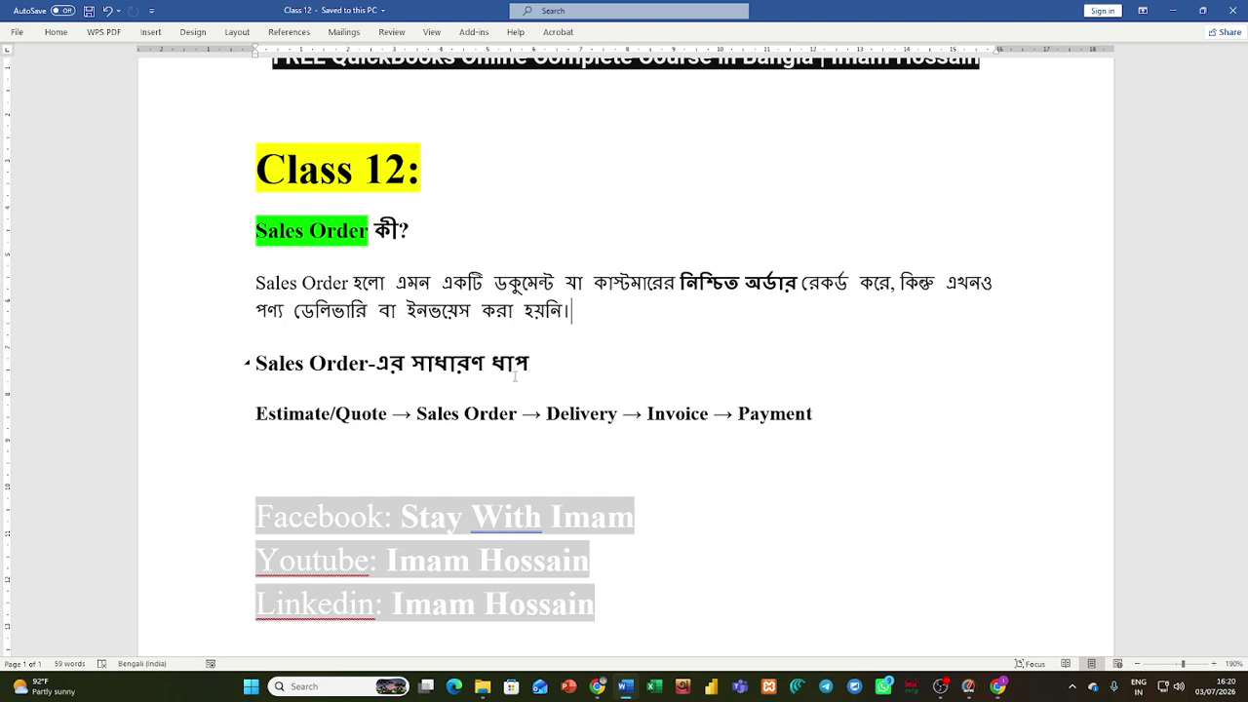
Step: Examine the sales order workflow line in the Class 12 document, from Estimate/Quote through Sales Order, Delivery and Invoice to Payment
left_click_drag(419, 413, 515, 414)
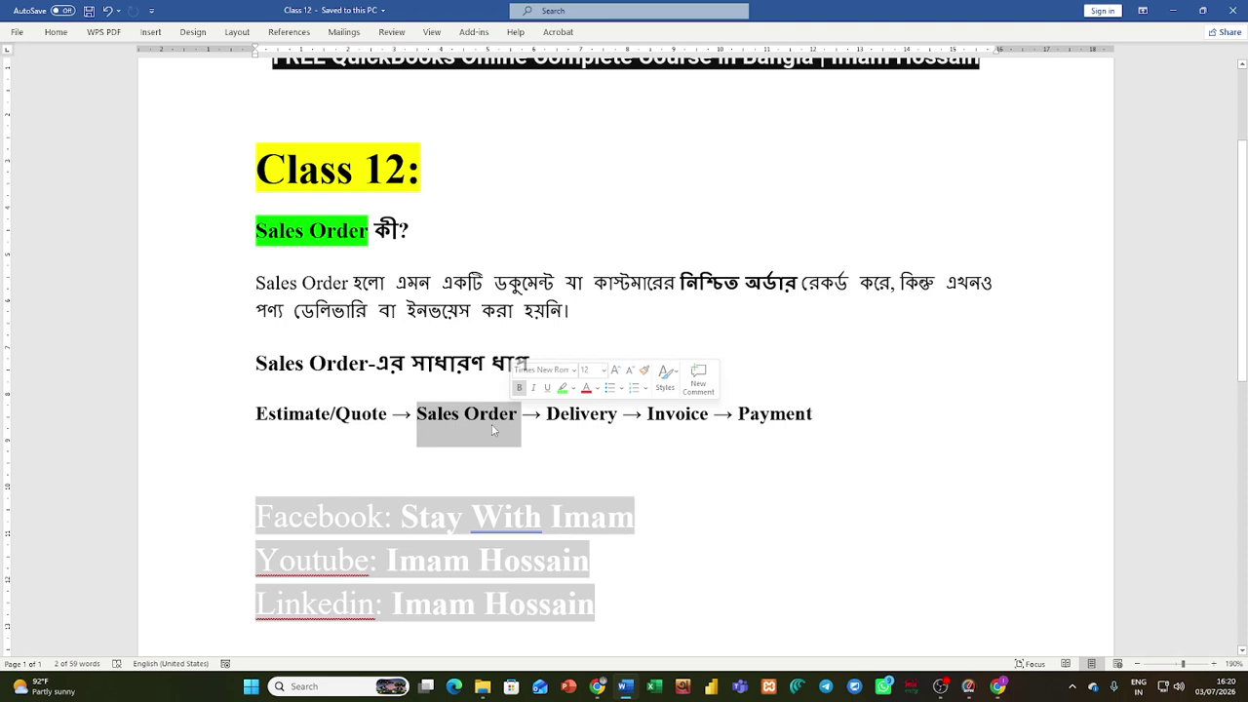
left_click(466, 417)
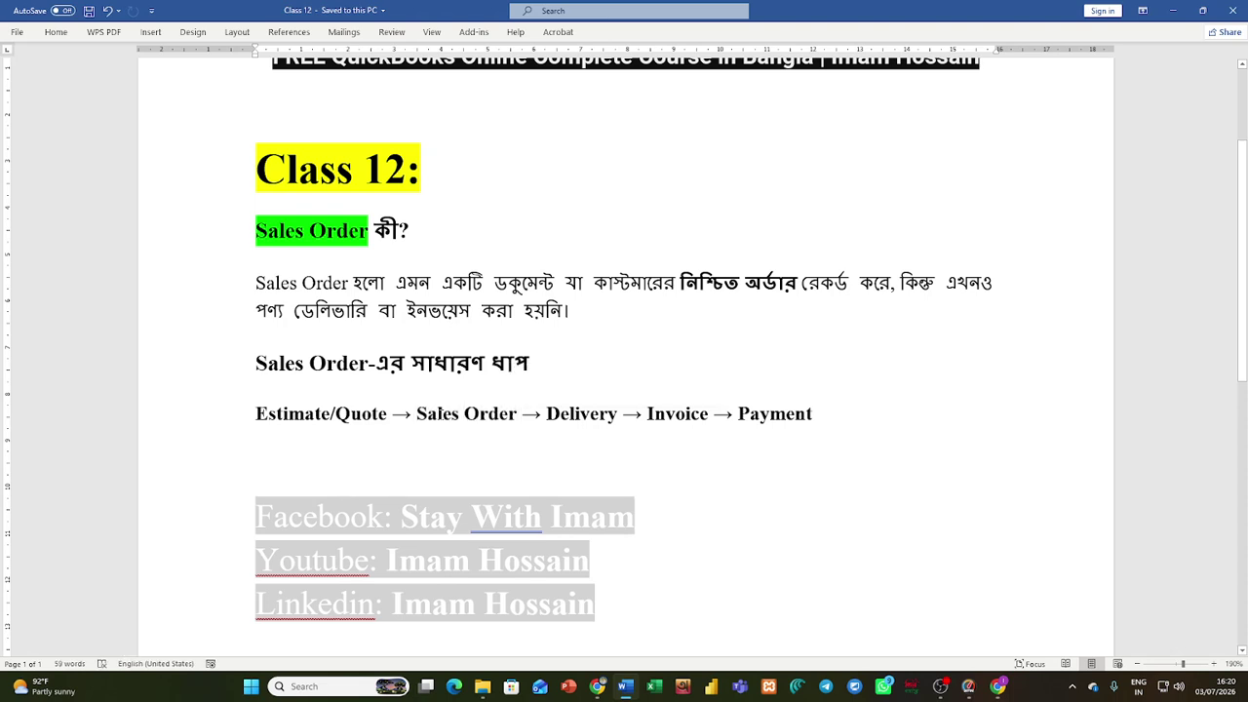
left_click(257, 415)
left_click_drag(257, 414, 336, 416)
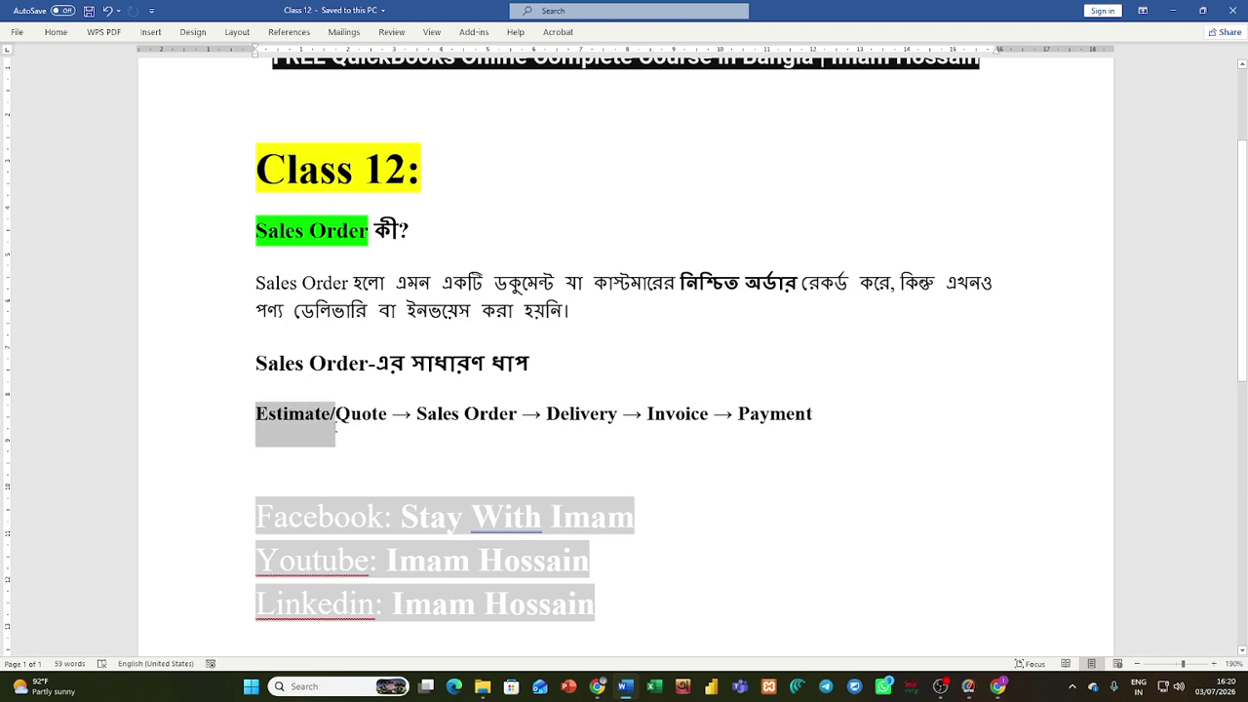
left_click(653, 414)
left_click_drag(256, 414, 403, 421)
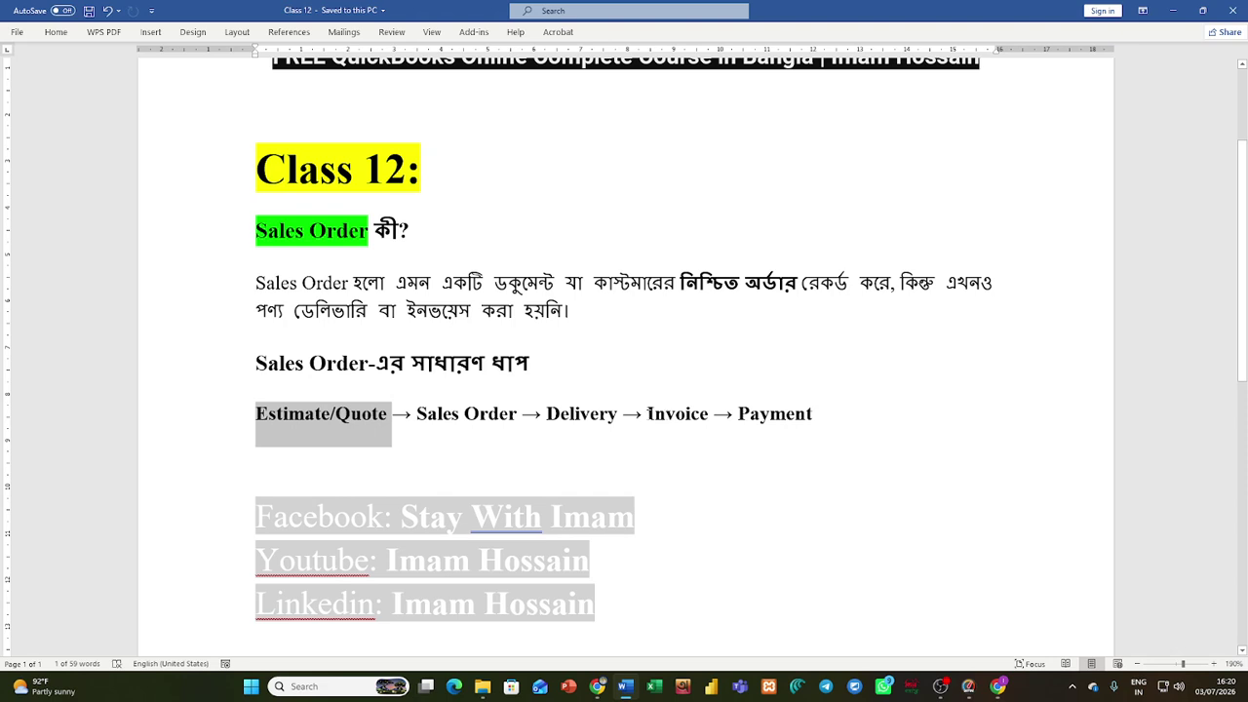
left_click(650, 414)
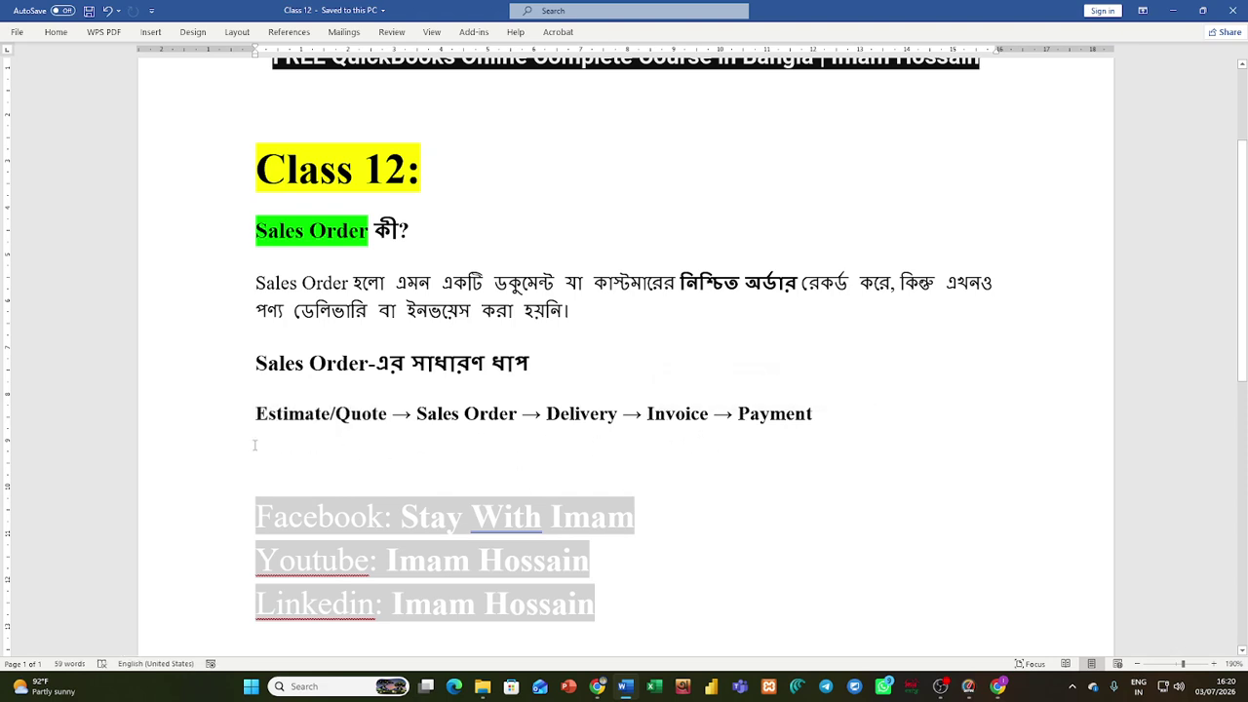
double_click(650, 414)
left_click(443, 413)
left_click_drag(418, 415, 495, 429)
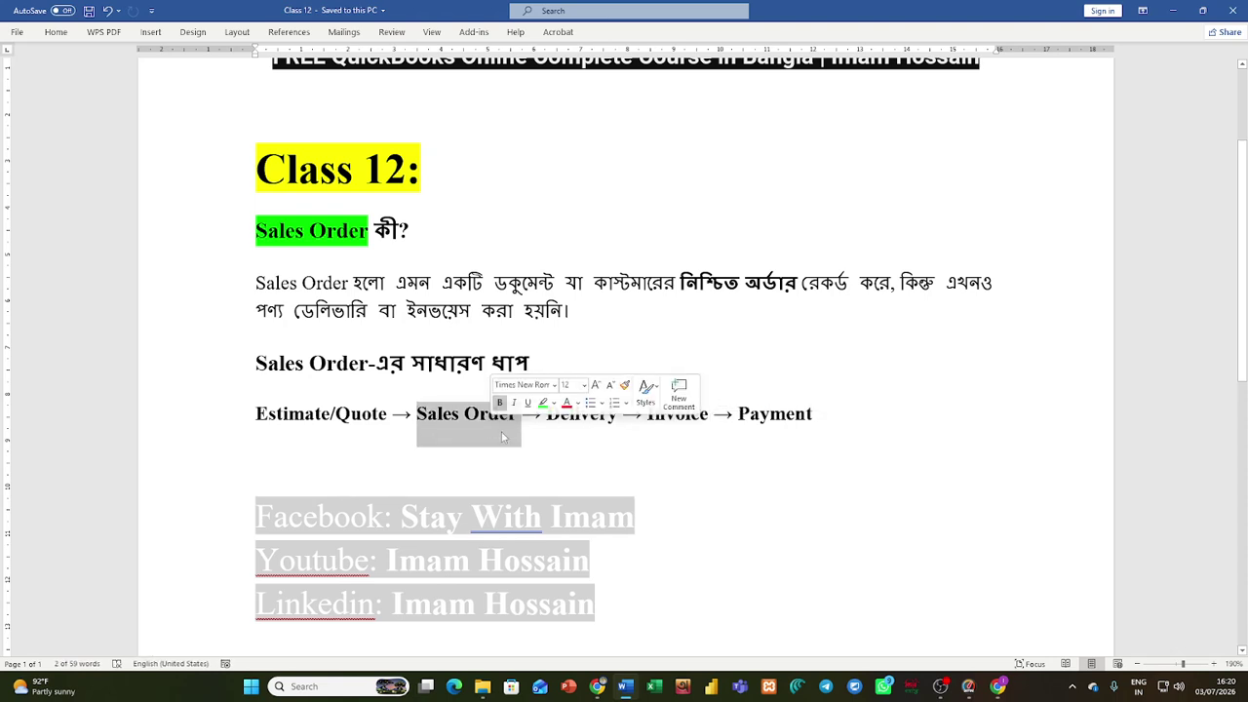
left_click(541, 417)
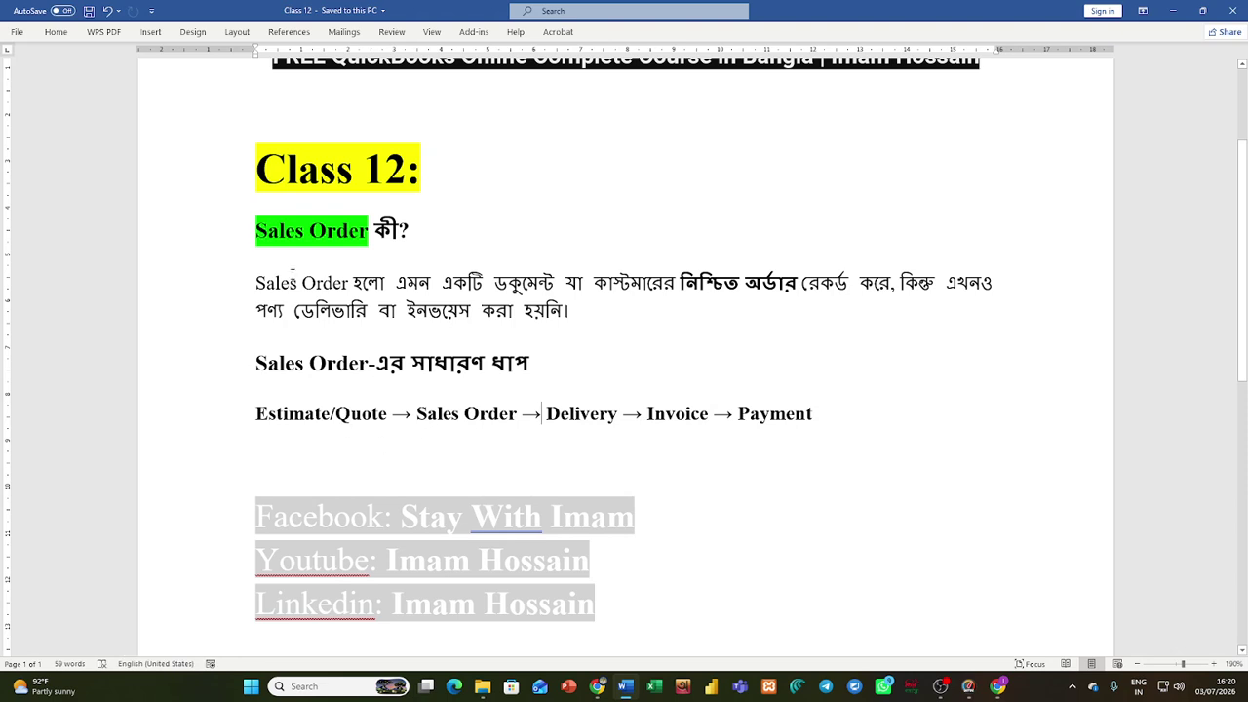
left_click_drag(258, 423, 814, 421)
left_click(550, 430)
left_click(549, 455)
Step: Switch to QuickBooks Online in the browser and start a new sales order
left_click(998, 686)
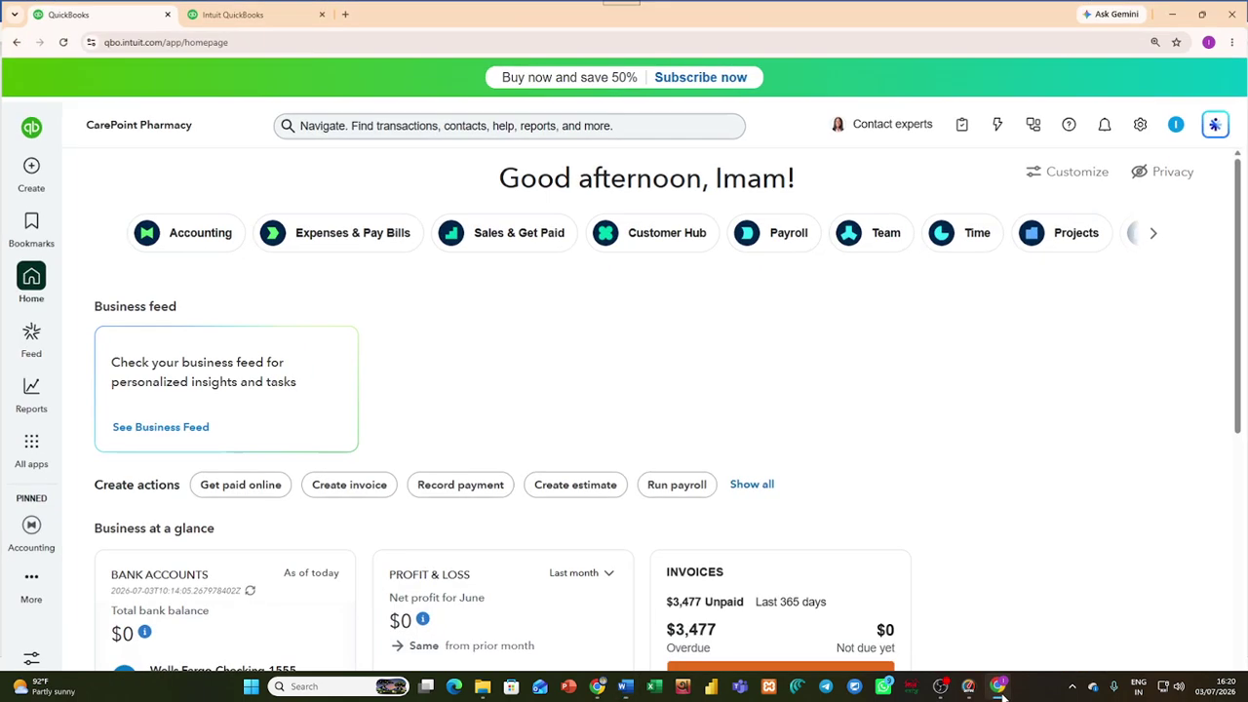
left_click(35, 176)
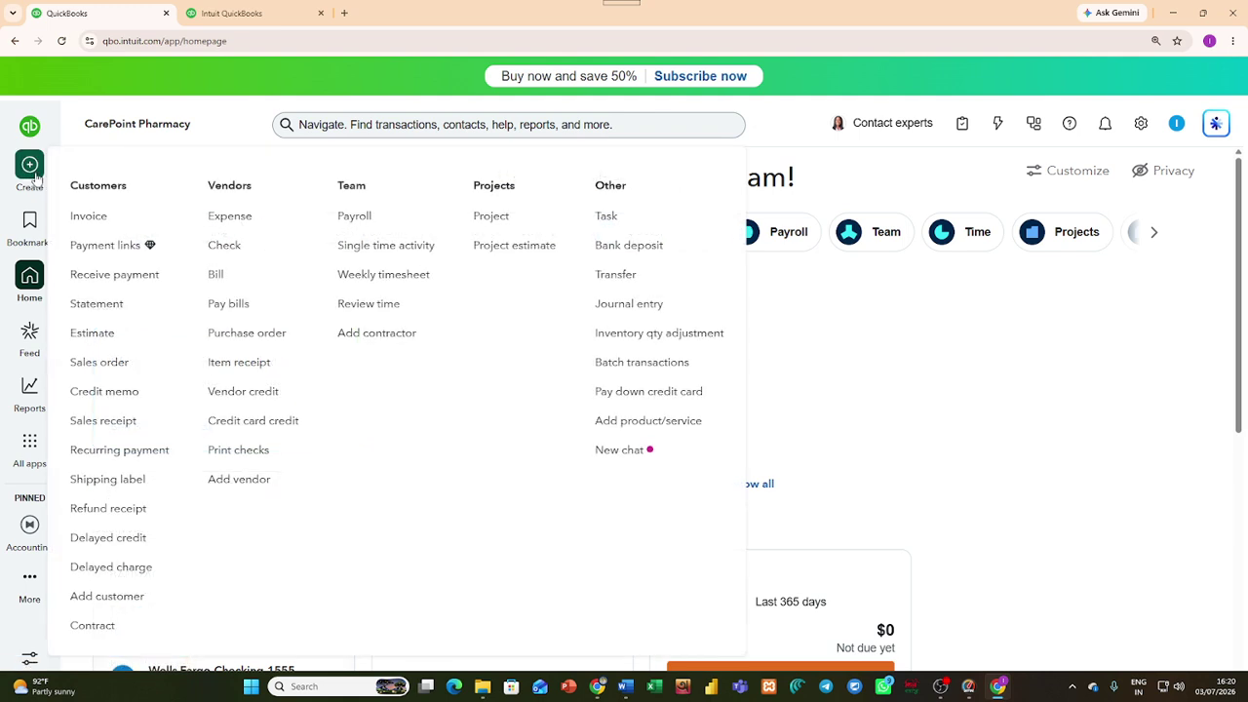
left_click(106, 369)
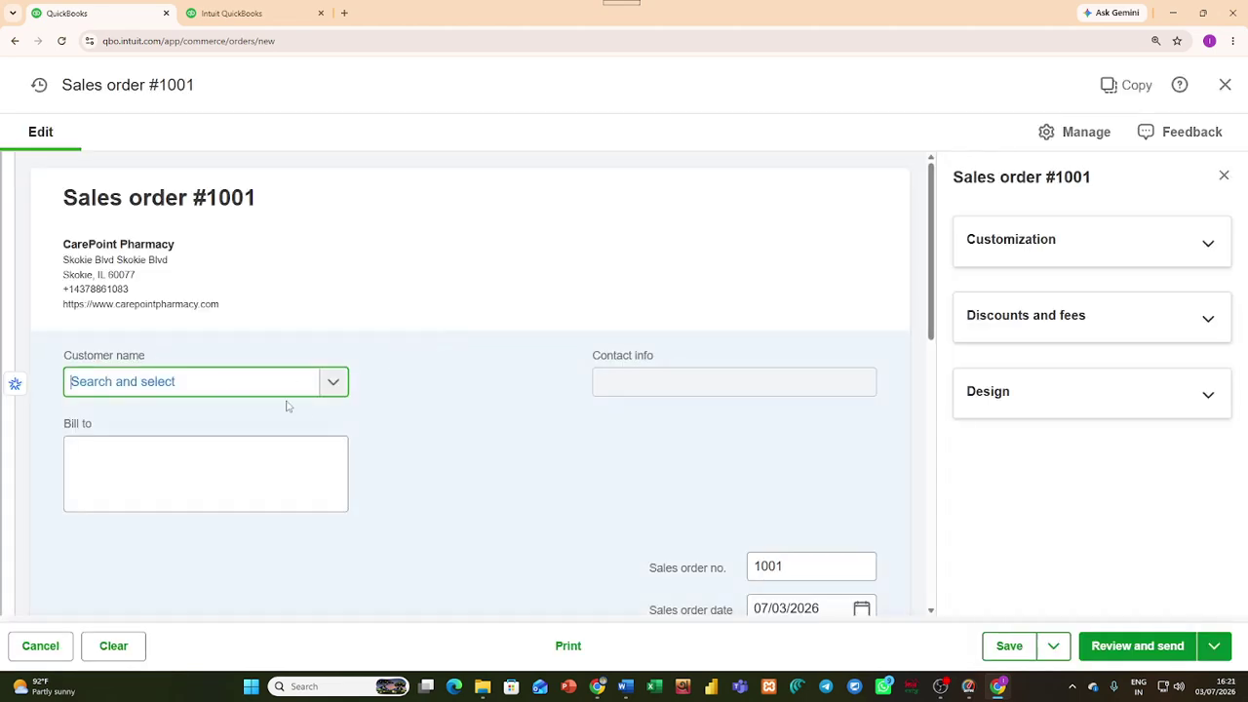
Step: Assign the first existing customer in the customer list to the sales order
left_click(332, 389)
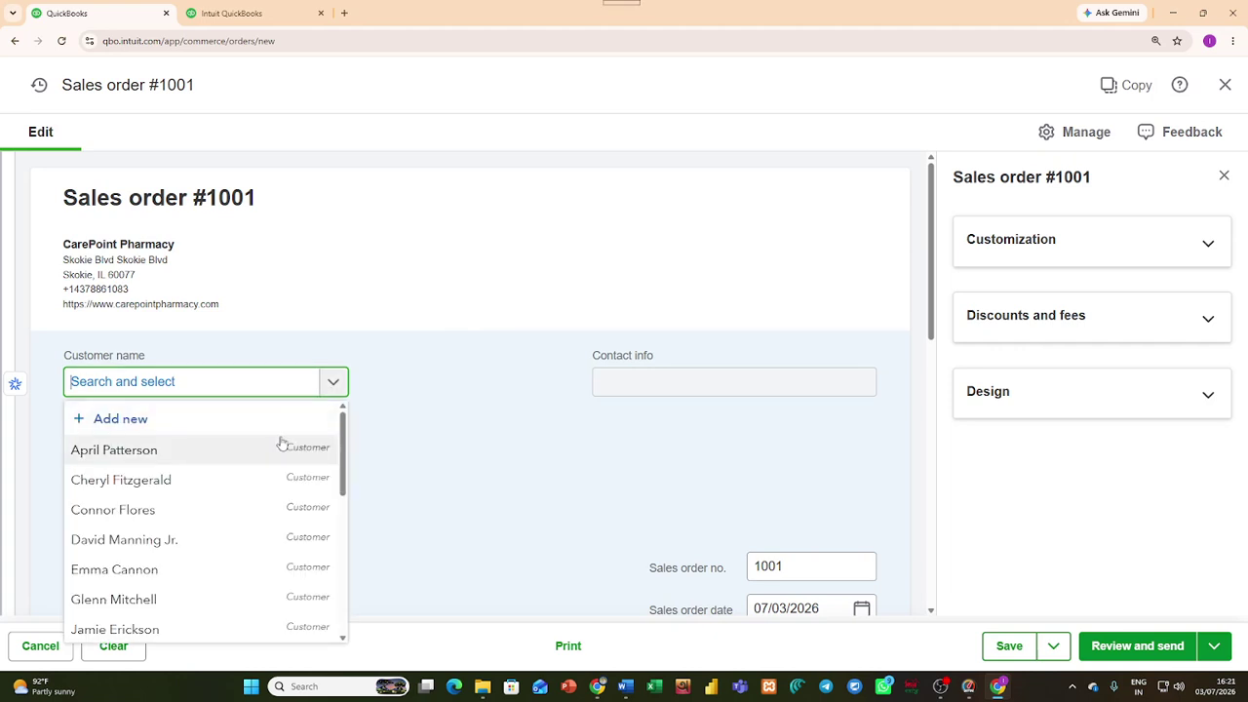
left_click(228, 447)
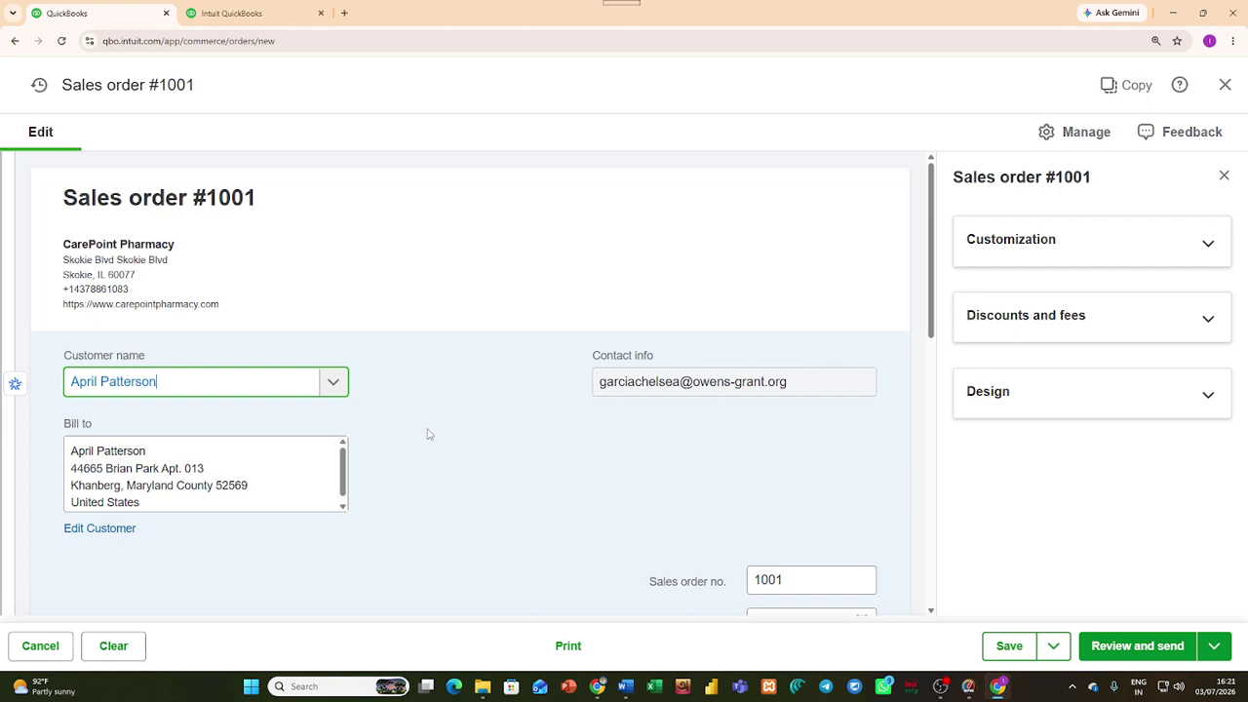
scroll(429, 439, "down", 5)
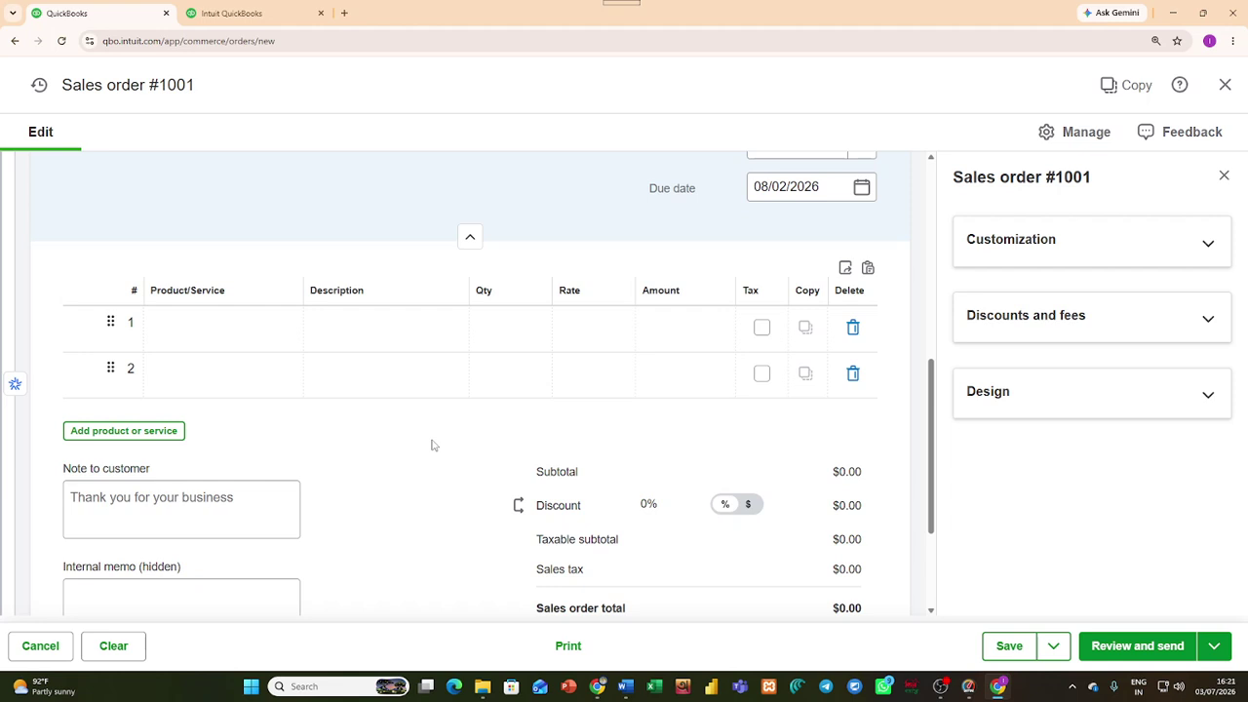
scroll(434, 445, "up", 5)
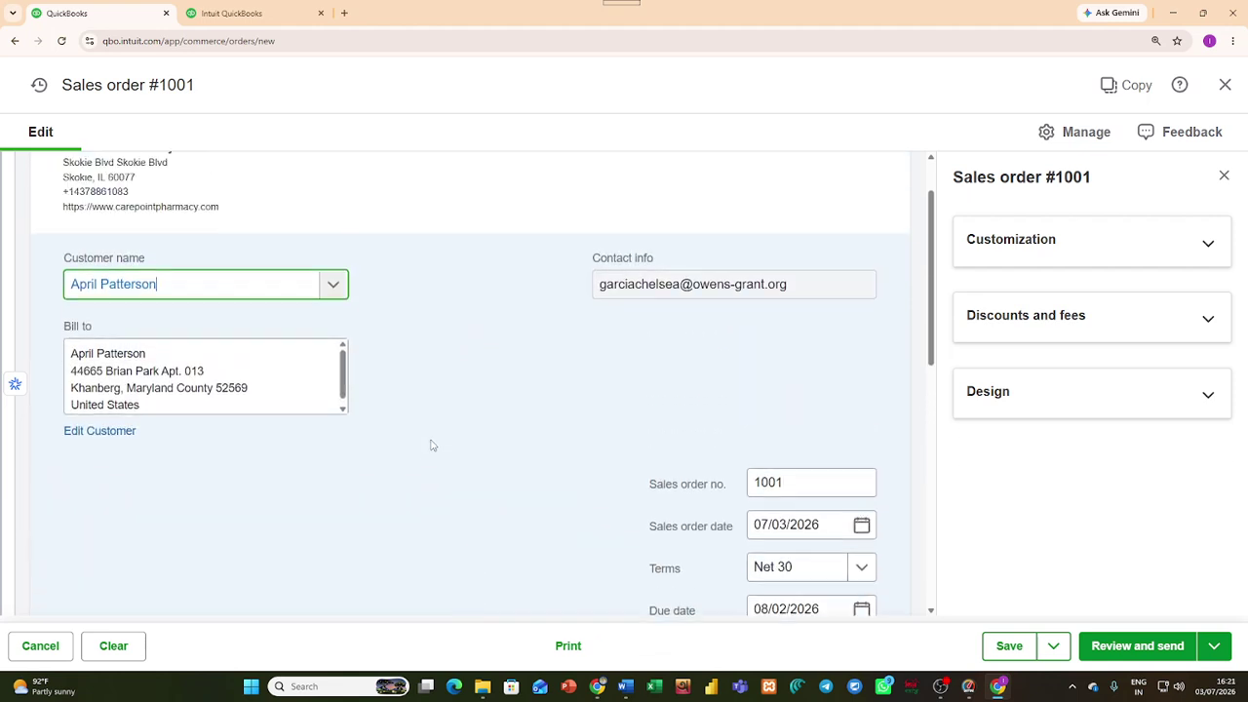
scroll(433, 445, "up", 2)
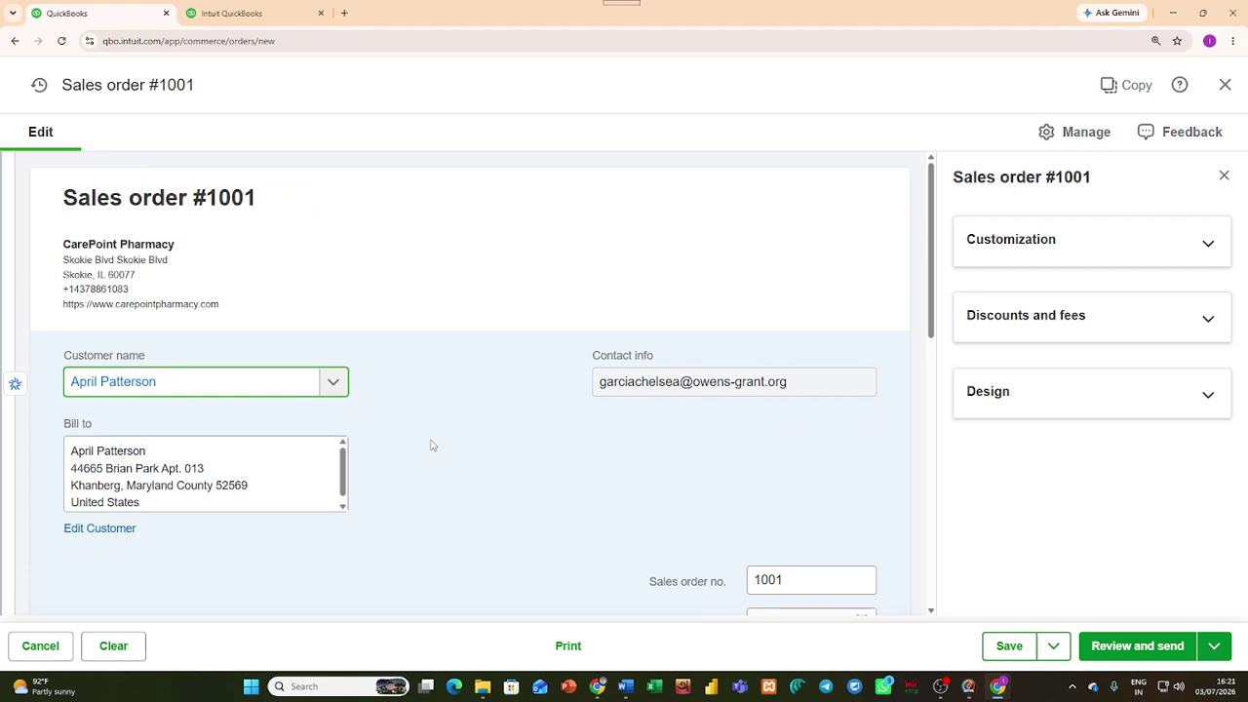
Step: Add Ibuprofen 200mg Tablets and Levothyroxine 50mcg Tablets as the first two product lines of the sales order
scroll(433, 445, "down", 7)
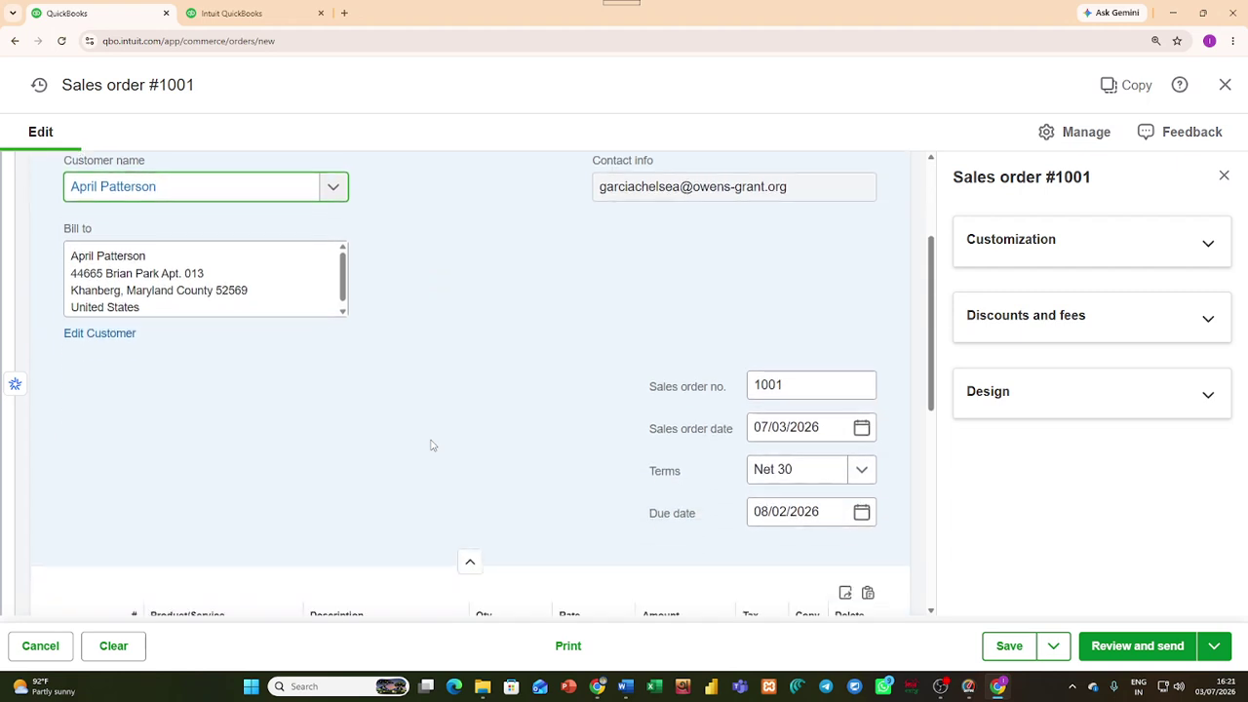
left_click(271, 339)
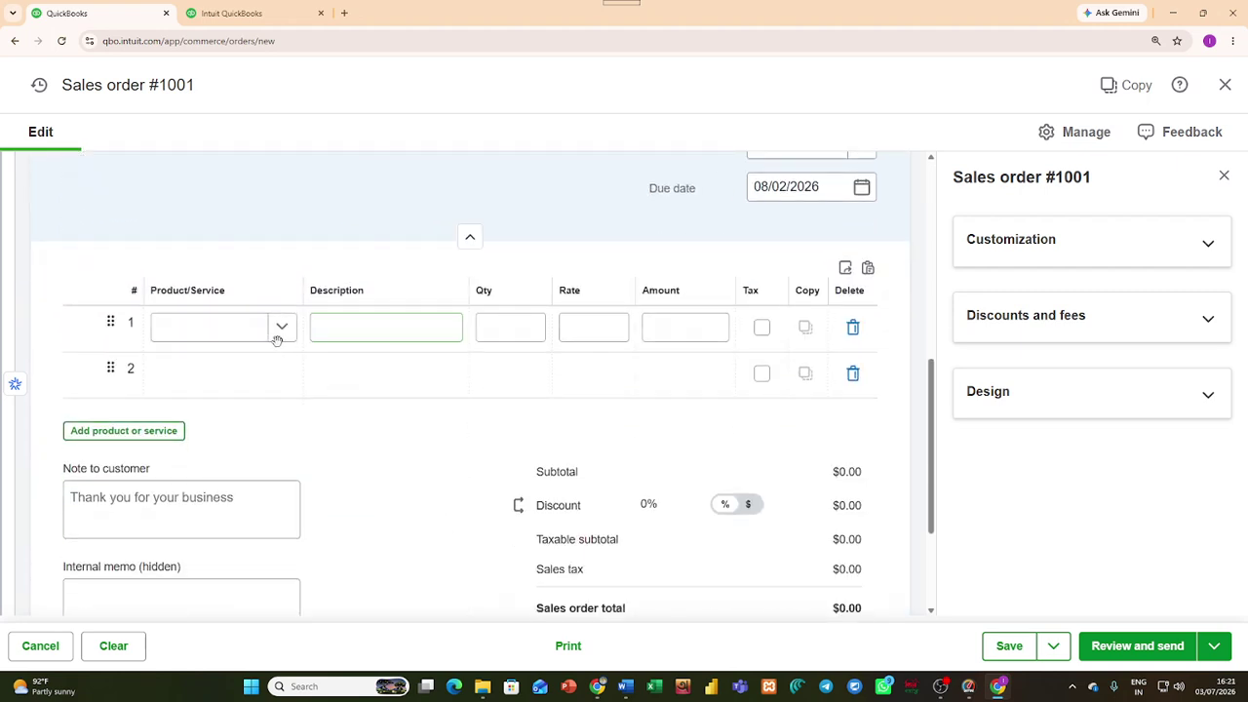
left_click(289, 338)
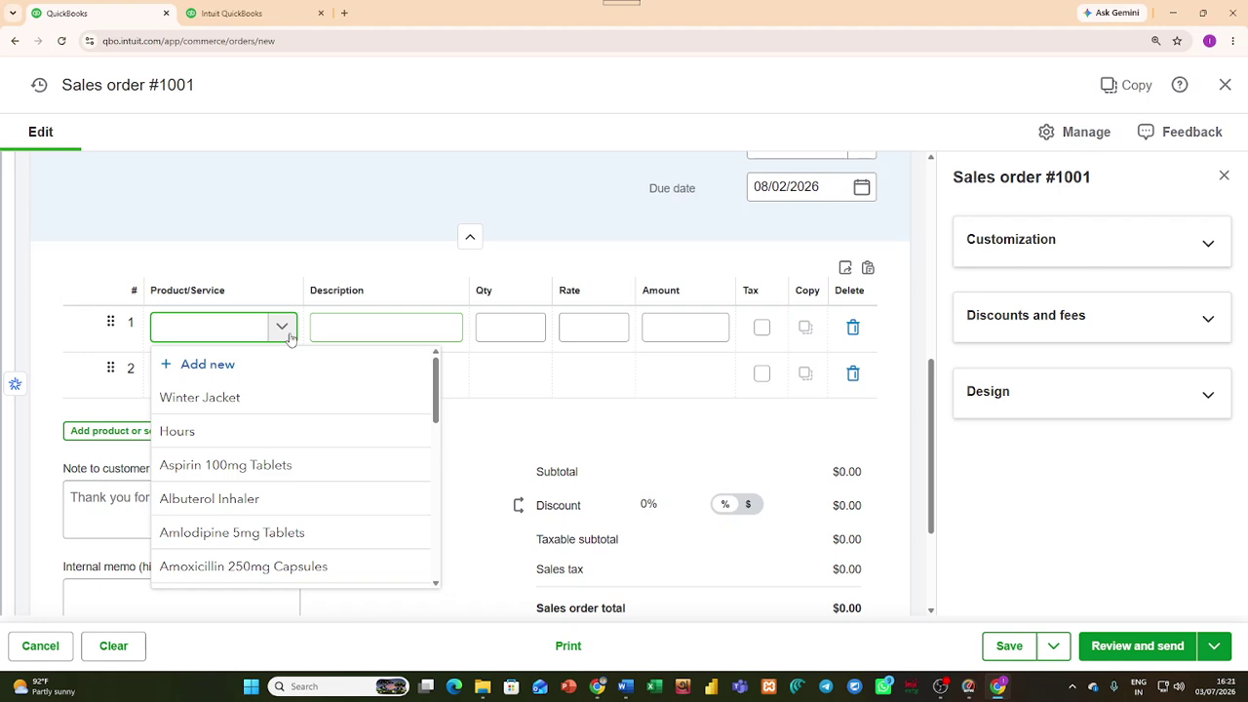
scroll(301, 477, "down", 5)
left_click(297, 446)
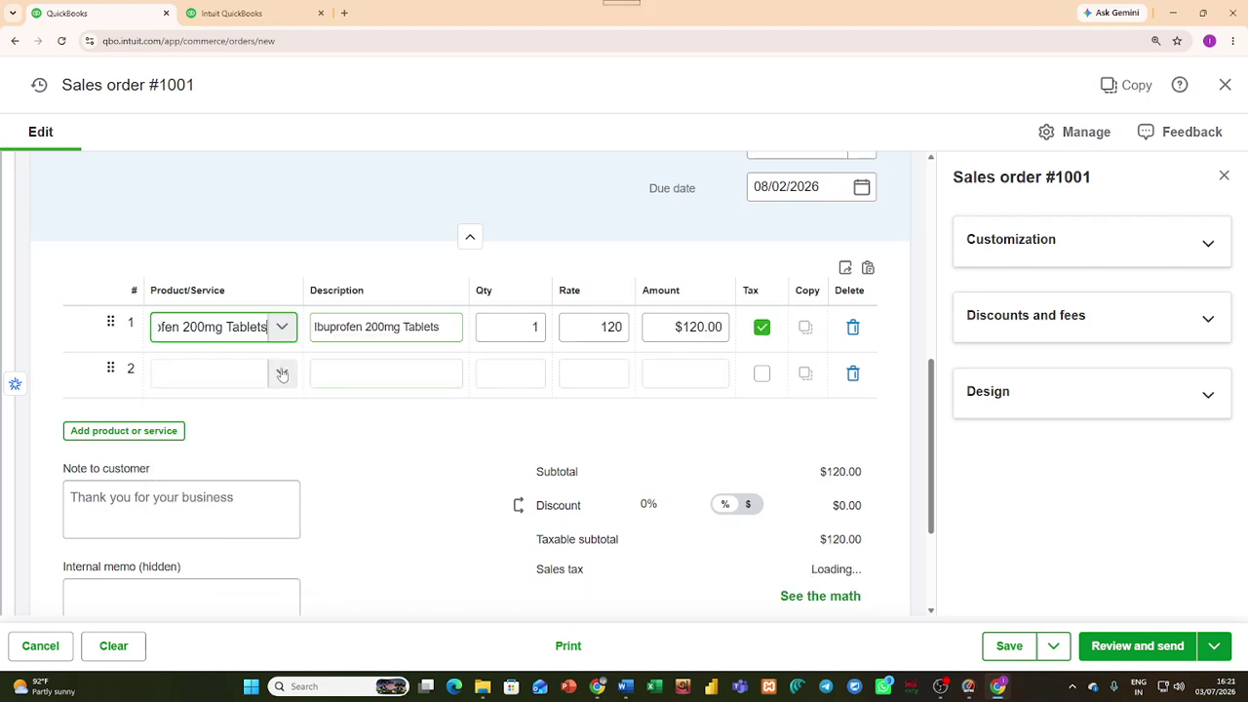
left_click(282, 376)
scroll(260, 507, "down", 5)
left_click(268, 518)
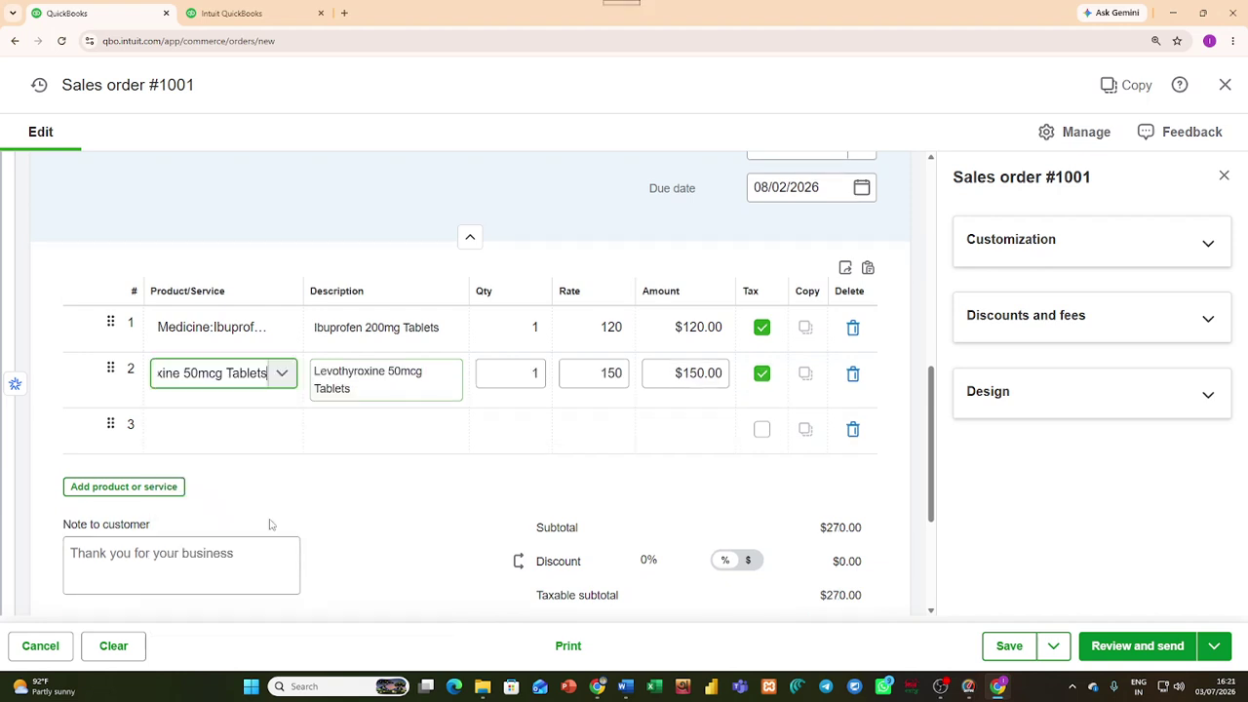
Step: Set the quantity to 10 for the Ibuprofen line and 12 for the Levothyroxine line
left_click(536, 328)
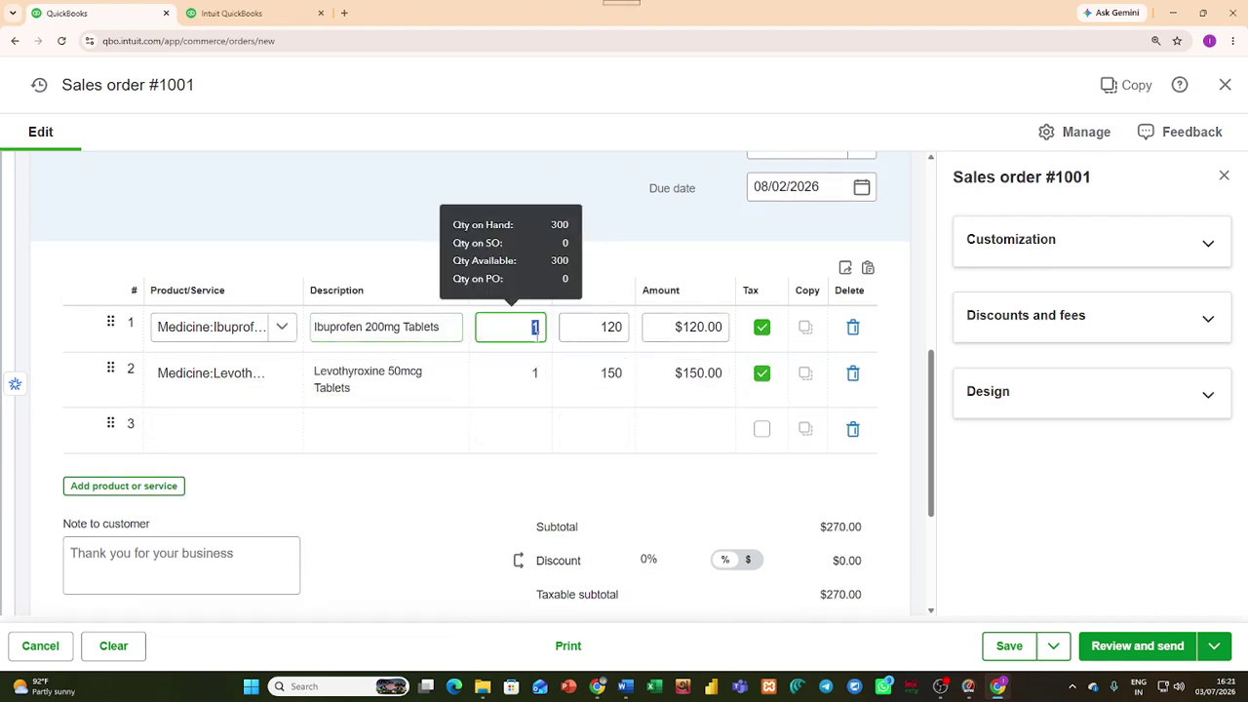
type("10")
left_click(545, 371)
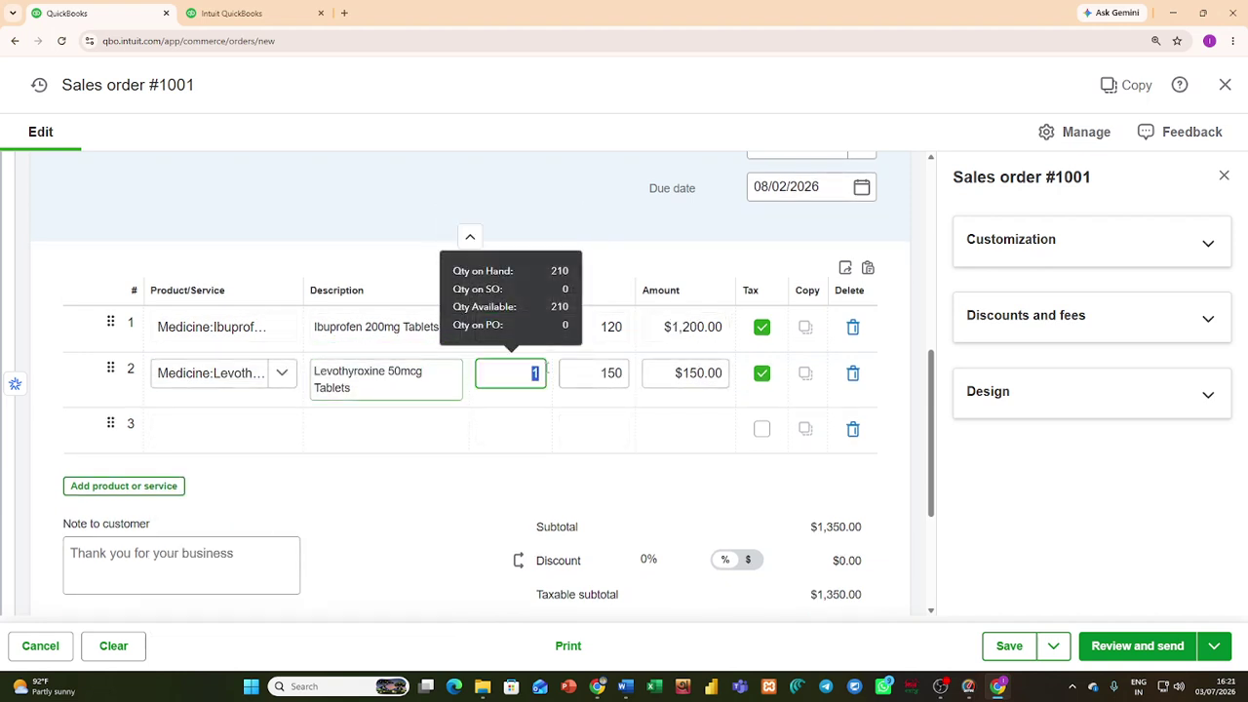
type("12")
left_click(502, 501)
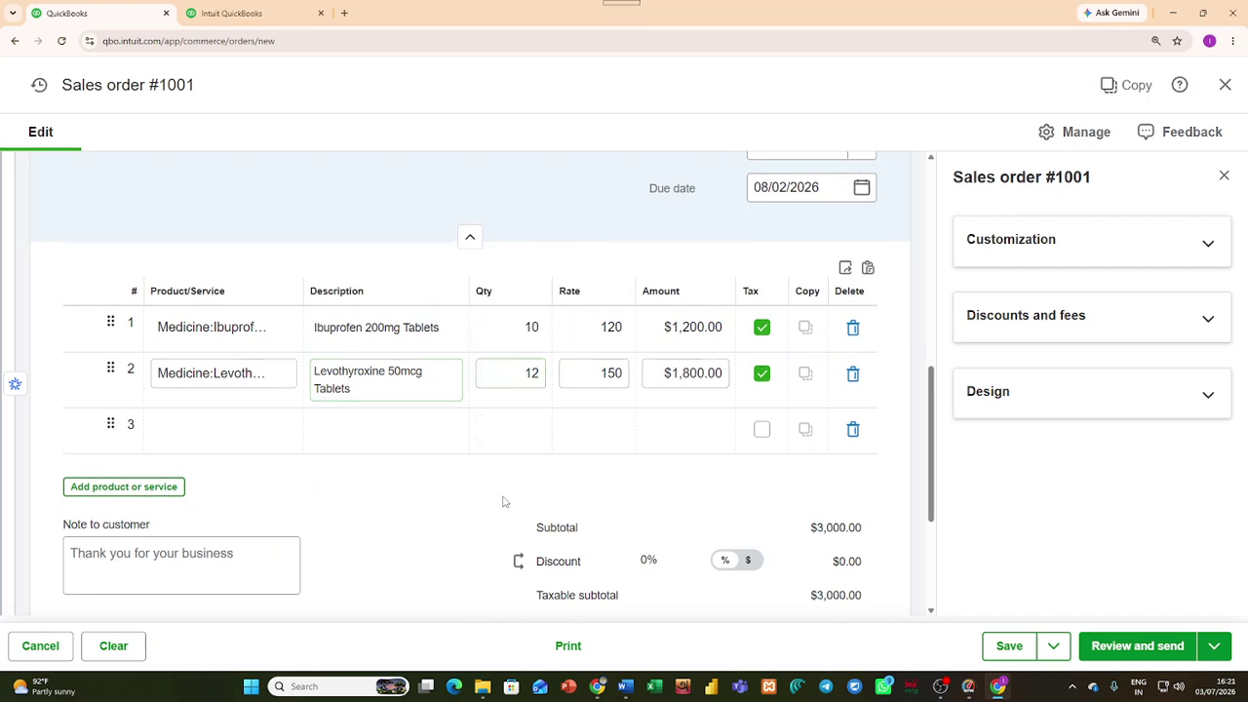
Step: Review the sales order from its heading through the product lines to the sales order total and sales tax
scroll(490, 520, "up", 5)
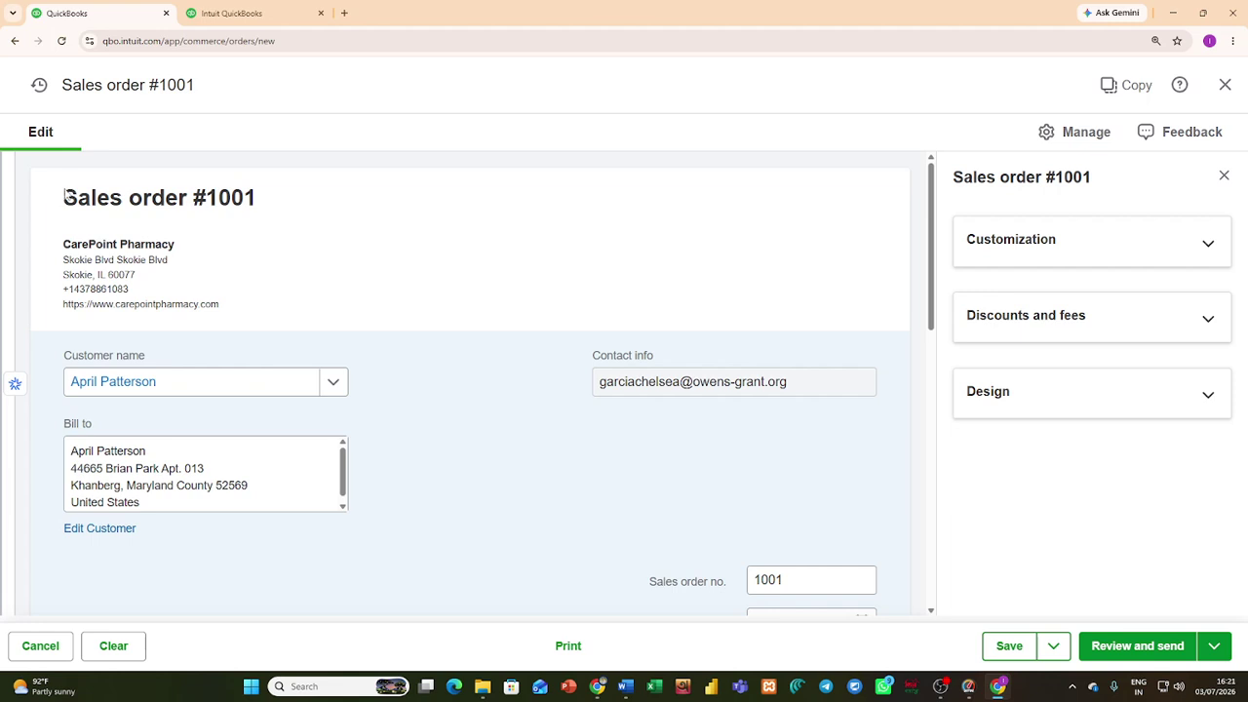
left_click_drag(62, 196, 271, 213)
triple_click(395, 273)
scroll(462, 320, "down", 4)
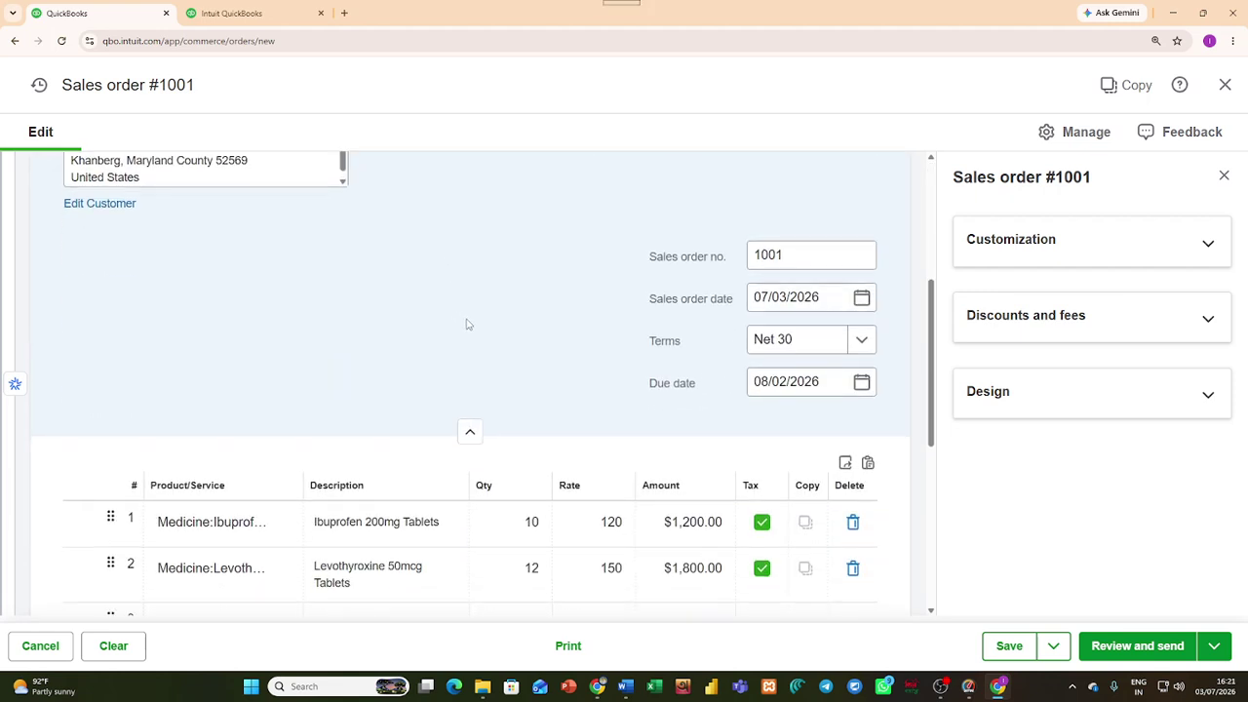
scroll(639, 419, "down", 3)
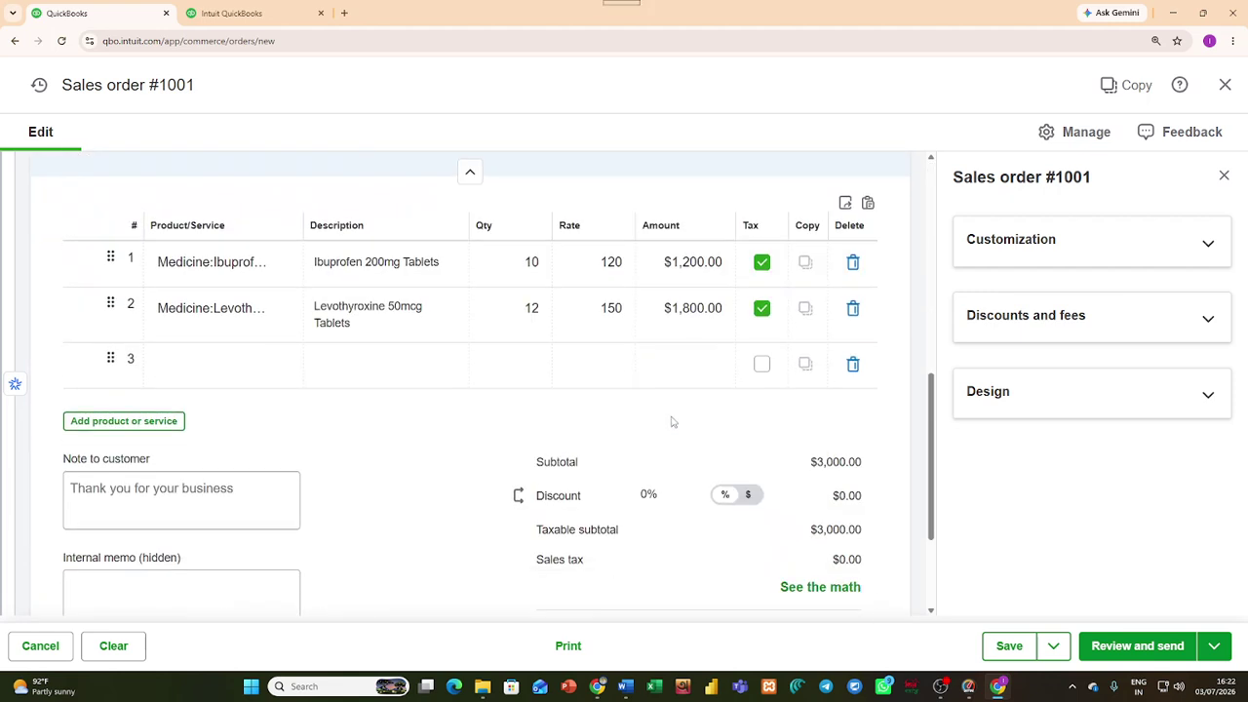
scroll(766, 426, "down", 2)
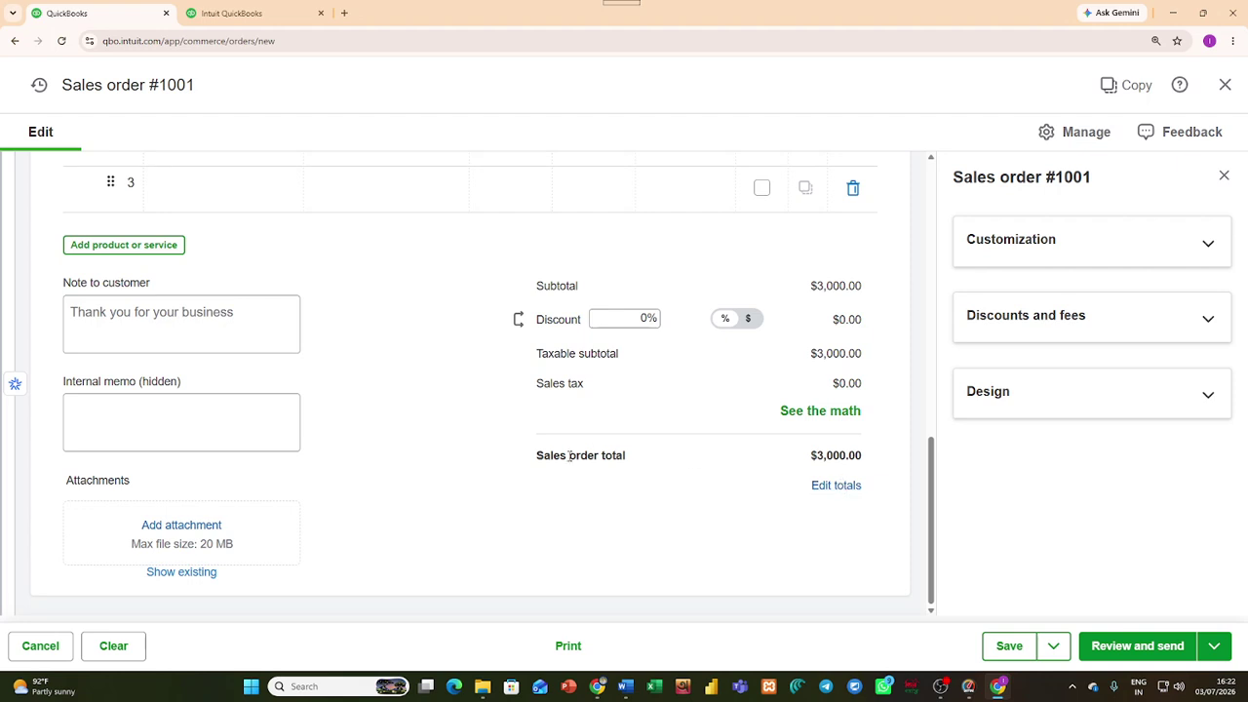
left_click_drag(537, 457, 875, 460)
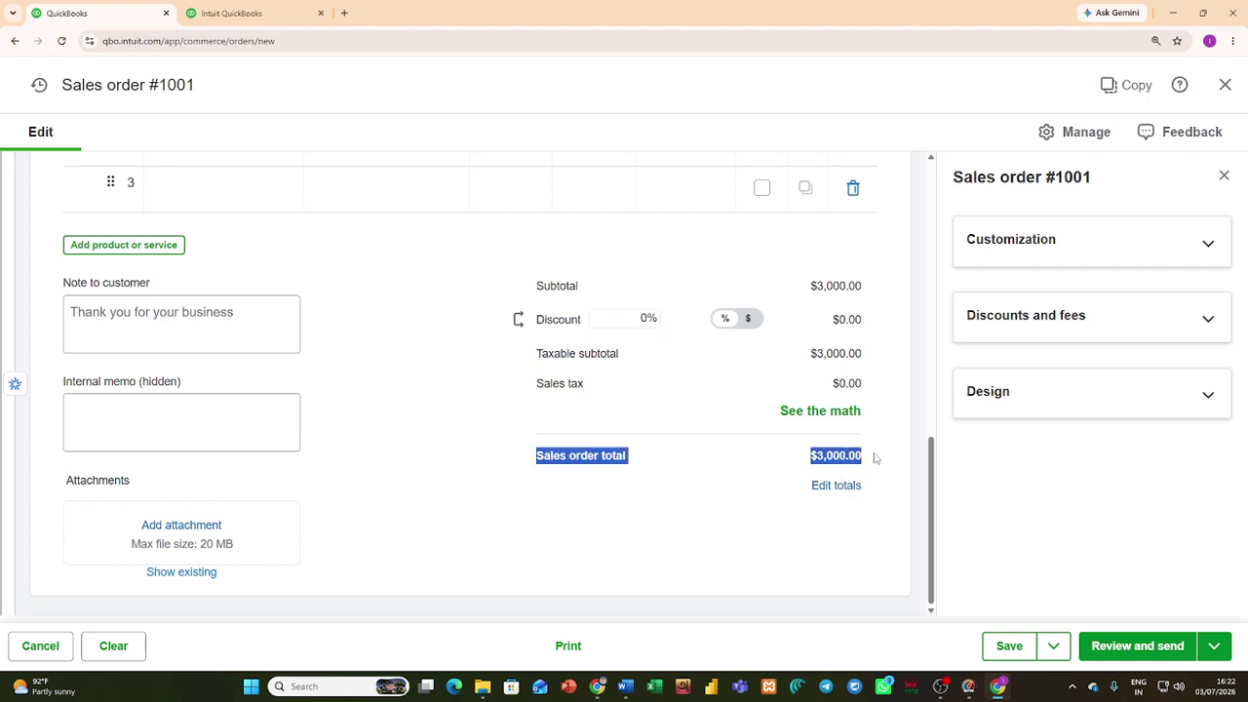
left_click_drag(538, 383, 868, 390)
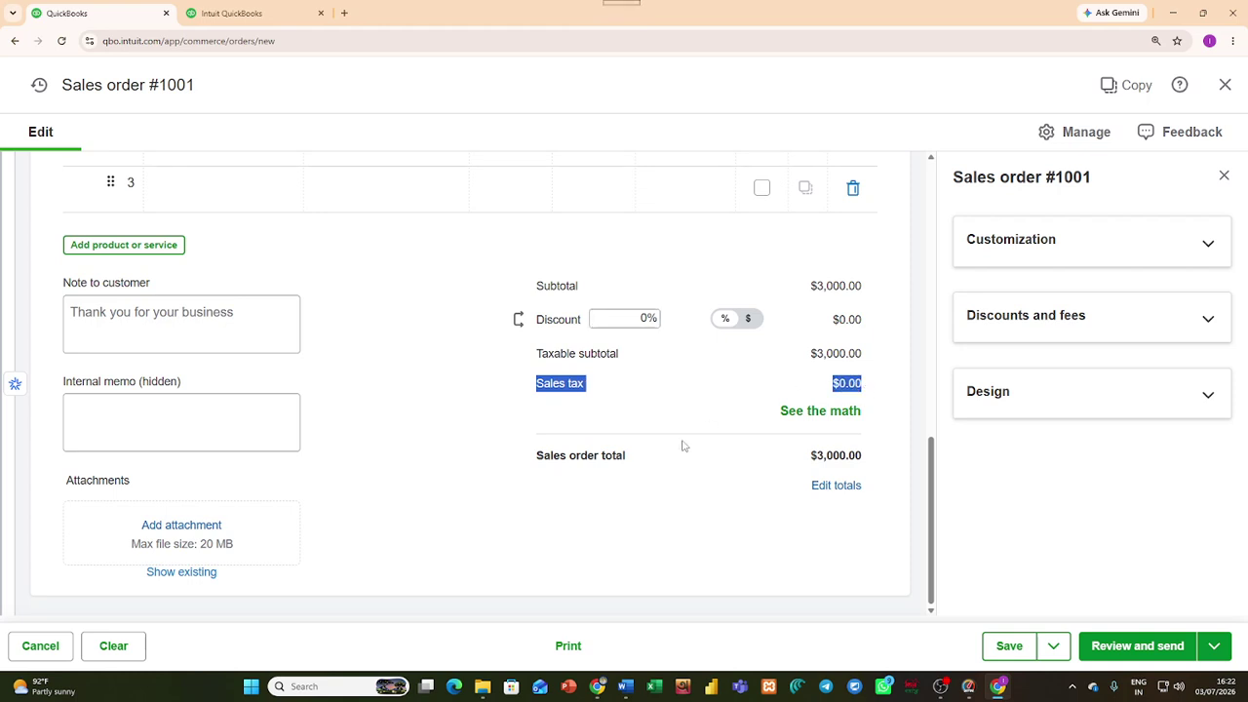
Step: Apply a 5% discount to the sales order
scroll(683, 445, "up", 1)
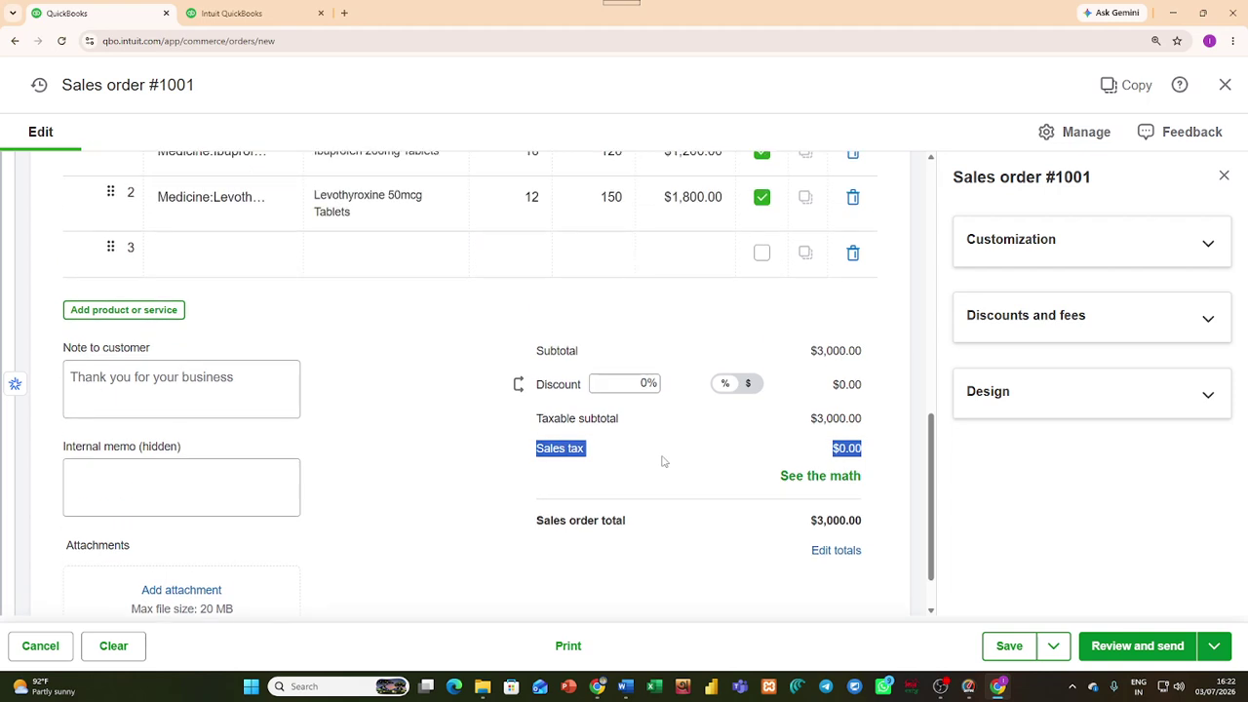
left_click(641, 383)
double_click(637, 385)
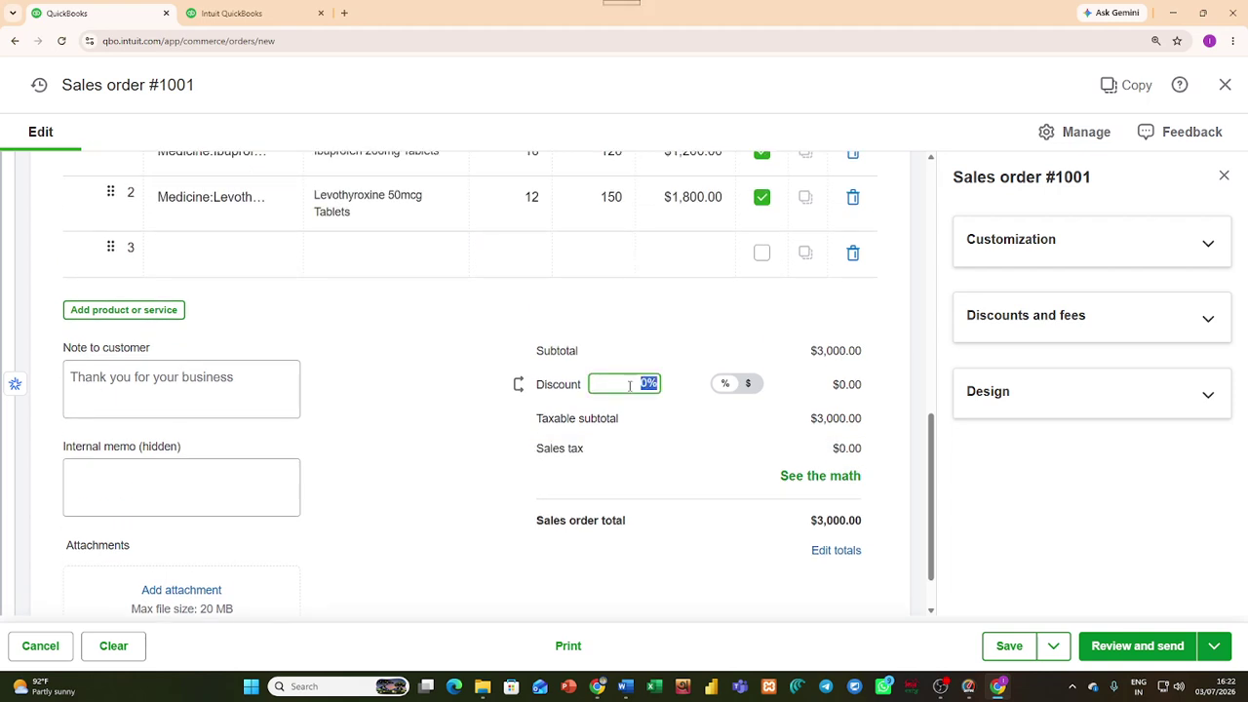
left_click(631, 385)
type("5")
key("ctrl+a")
type("5")
left_click(444, 446)
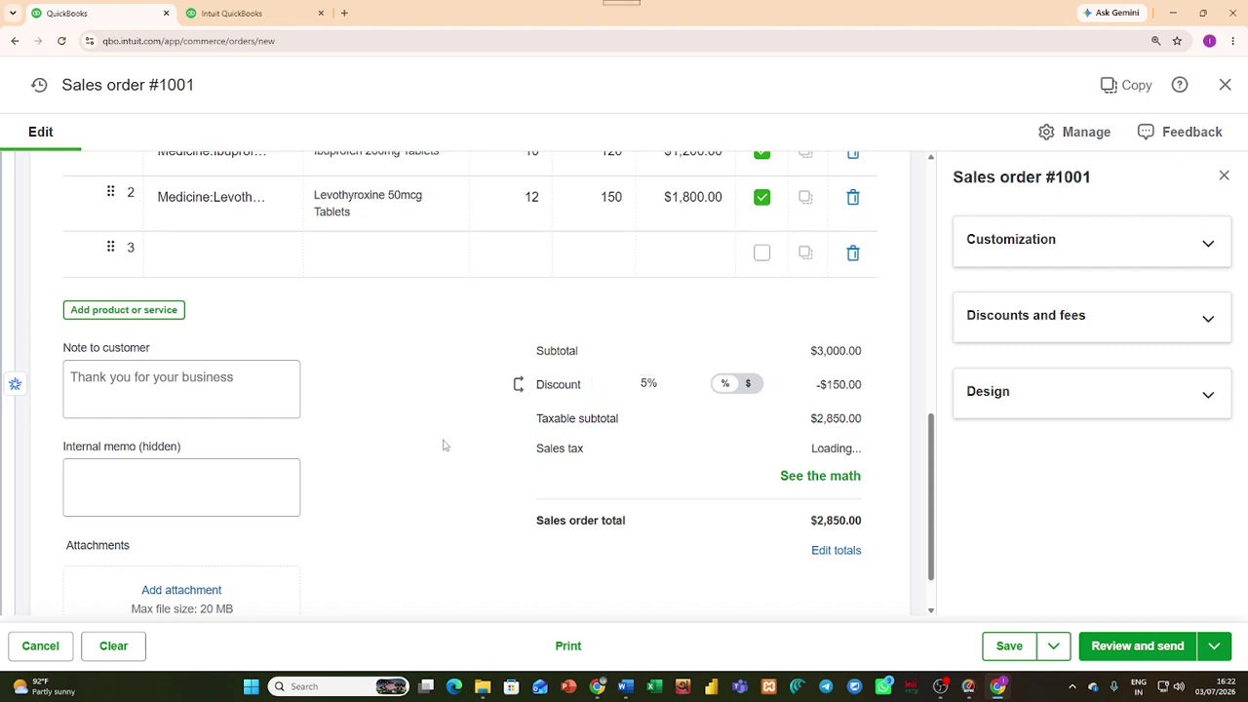
Step: Check the discounted totals, customer details, dates and payment terms of the sales order
scroll(444, 445, "down", 1)
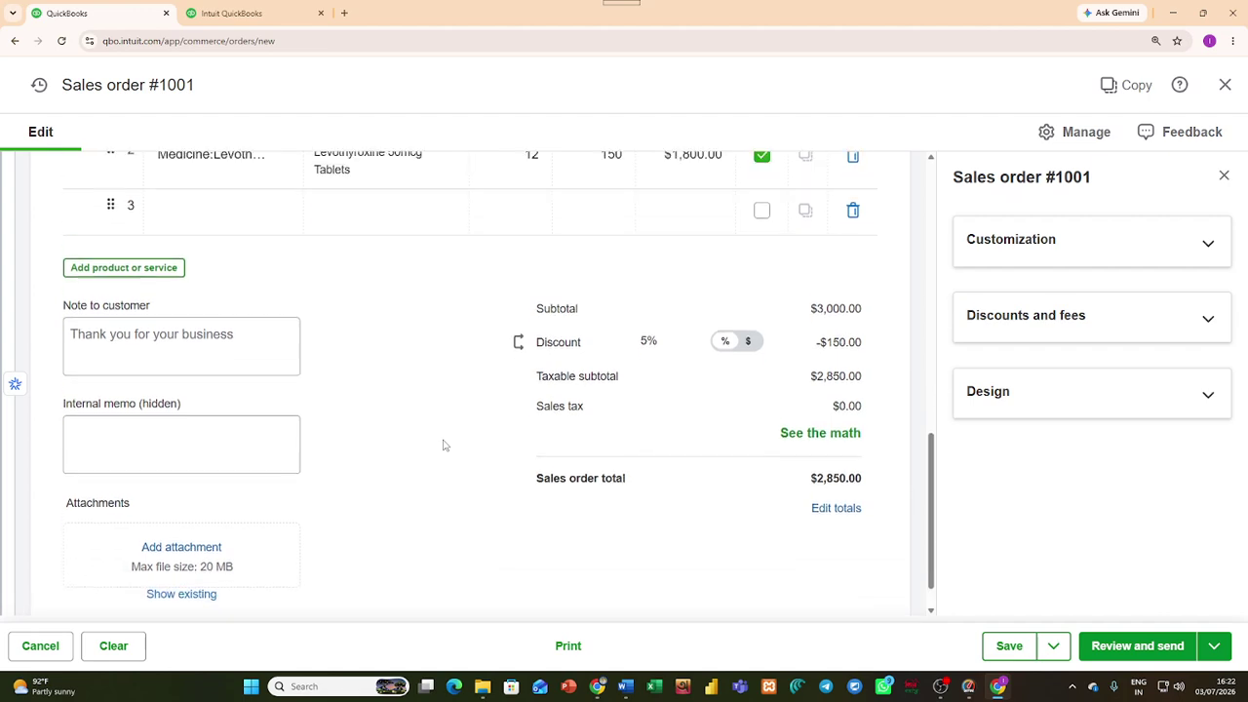
scroll(443, 446, "up", 6)
scroll(474, 429, "up", 3)
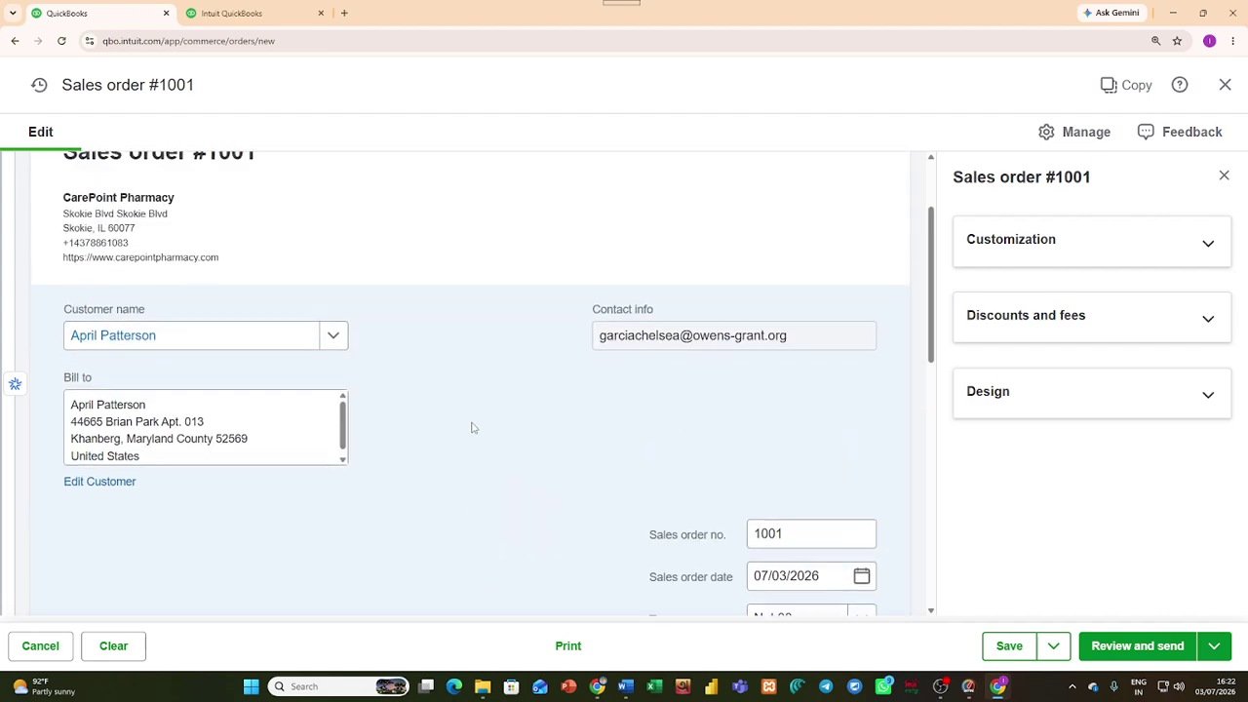
scroll(475, 429, "down", 3)
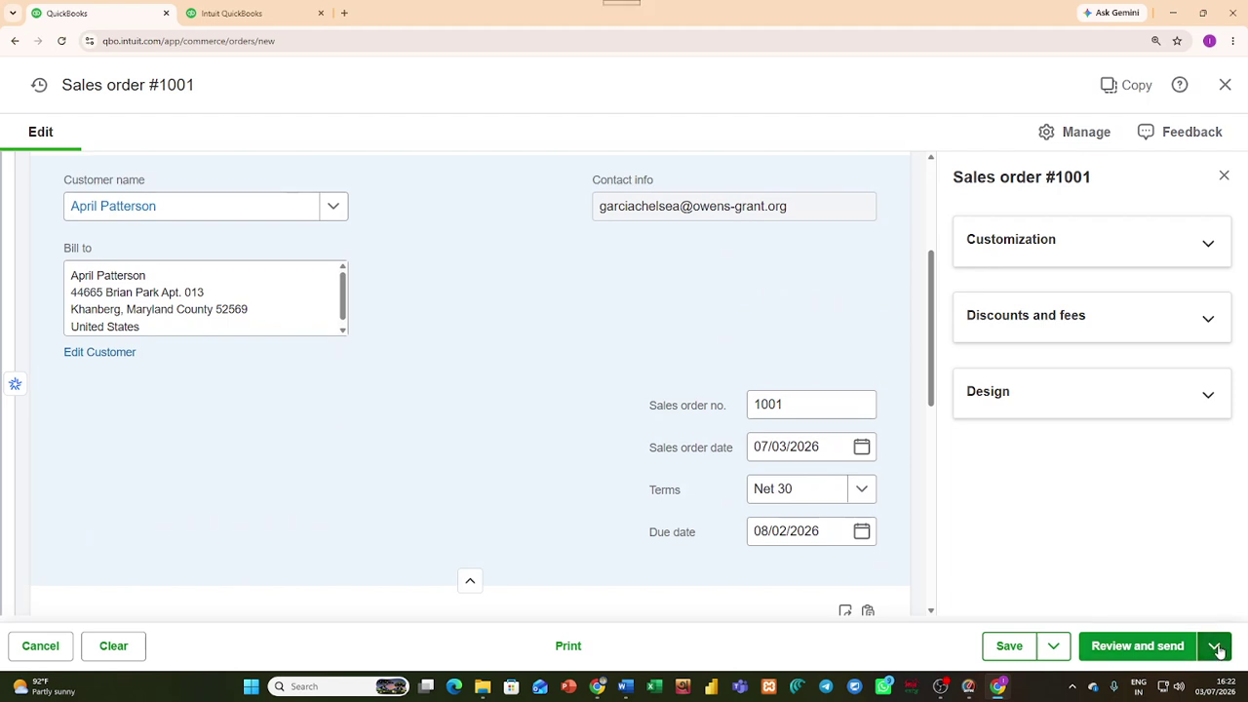
Step: Save and close the discounted sales order
left_click(1053, 646)
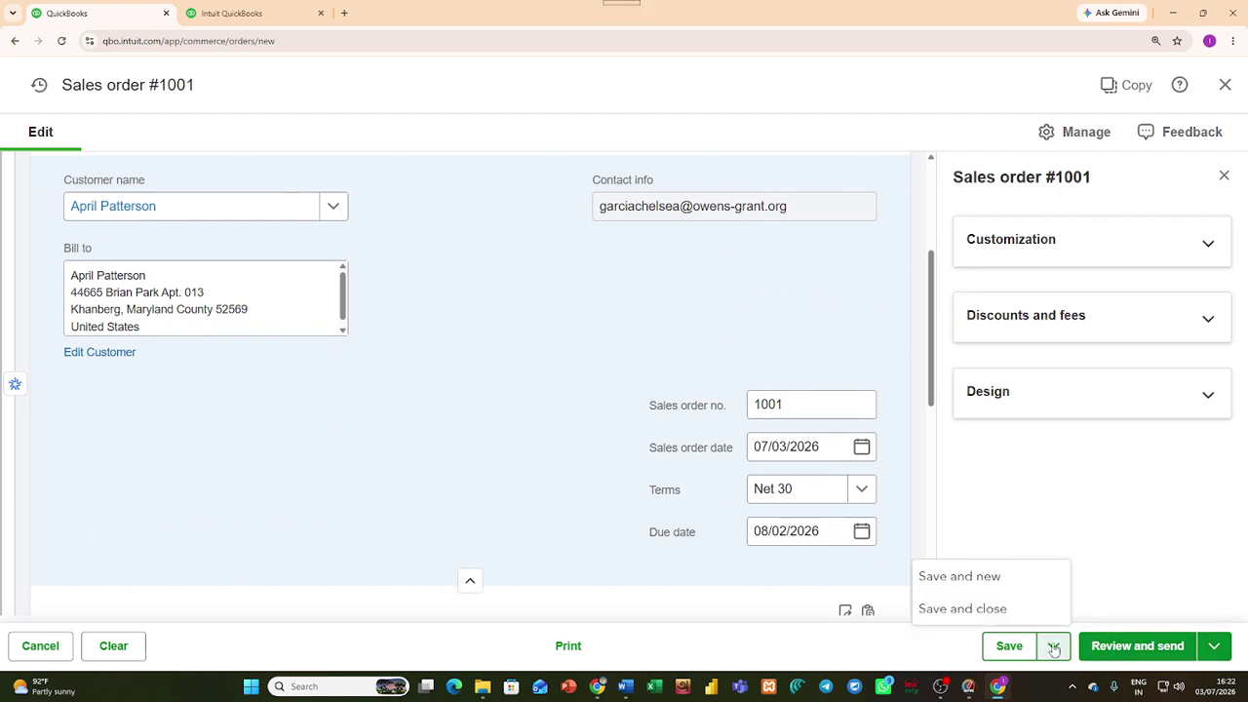
left_click(981, 608)
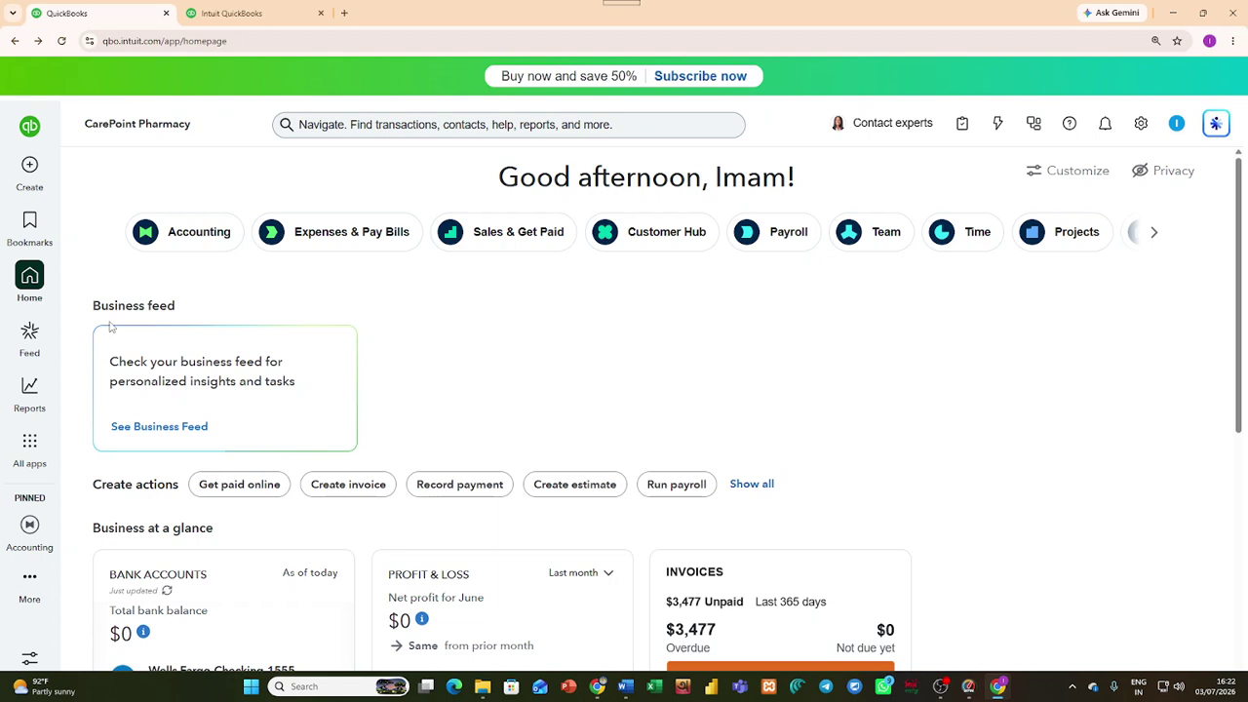
Step: Open the Estimates list in the Customer Hub
left_click(30, 444)
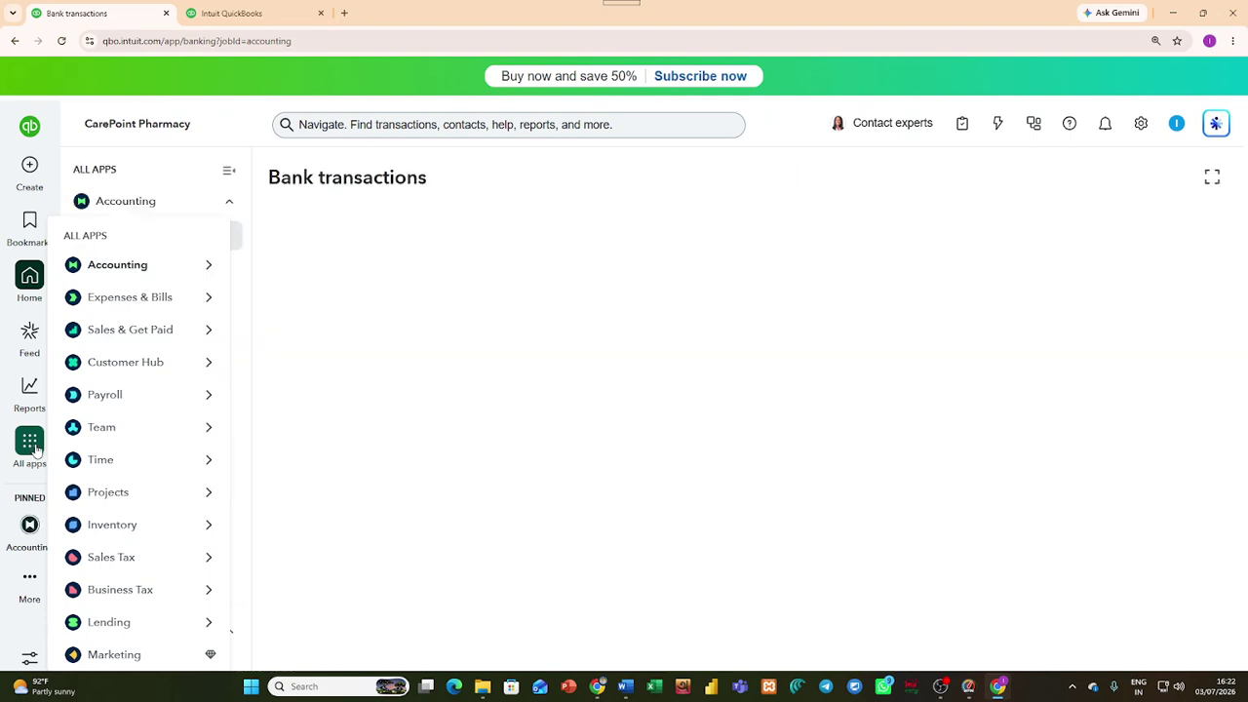
mouse_move(167, 432)
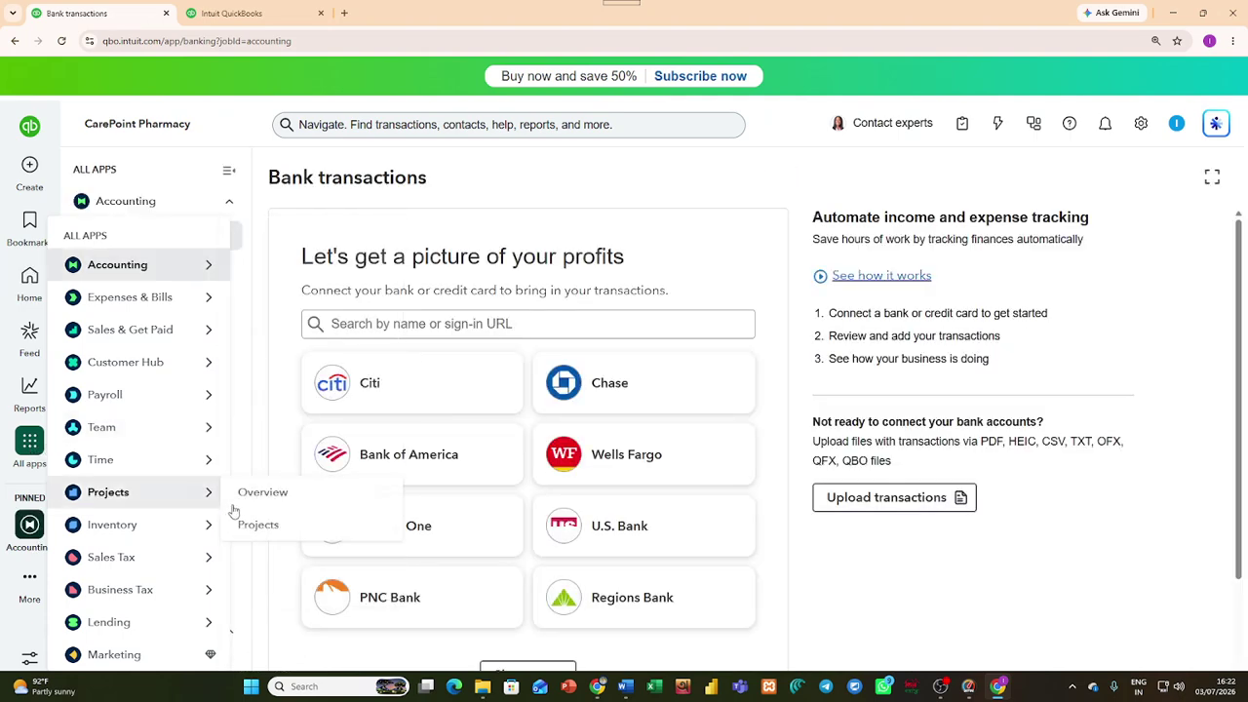
scroll(148, 399, "down", 3)
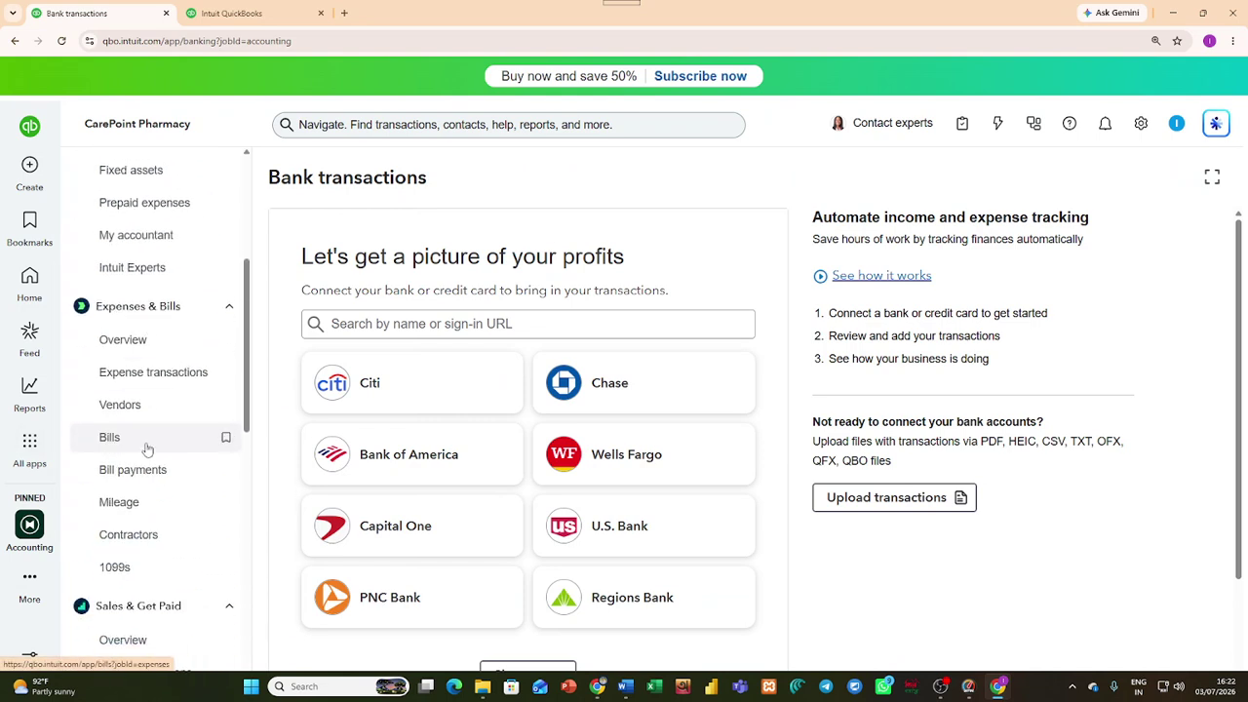
scroll(148, 449, "down", 3)
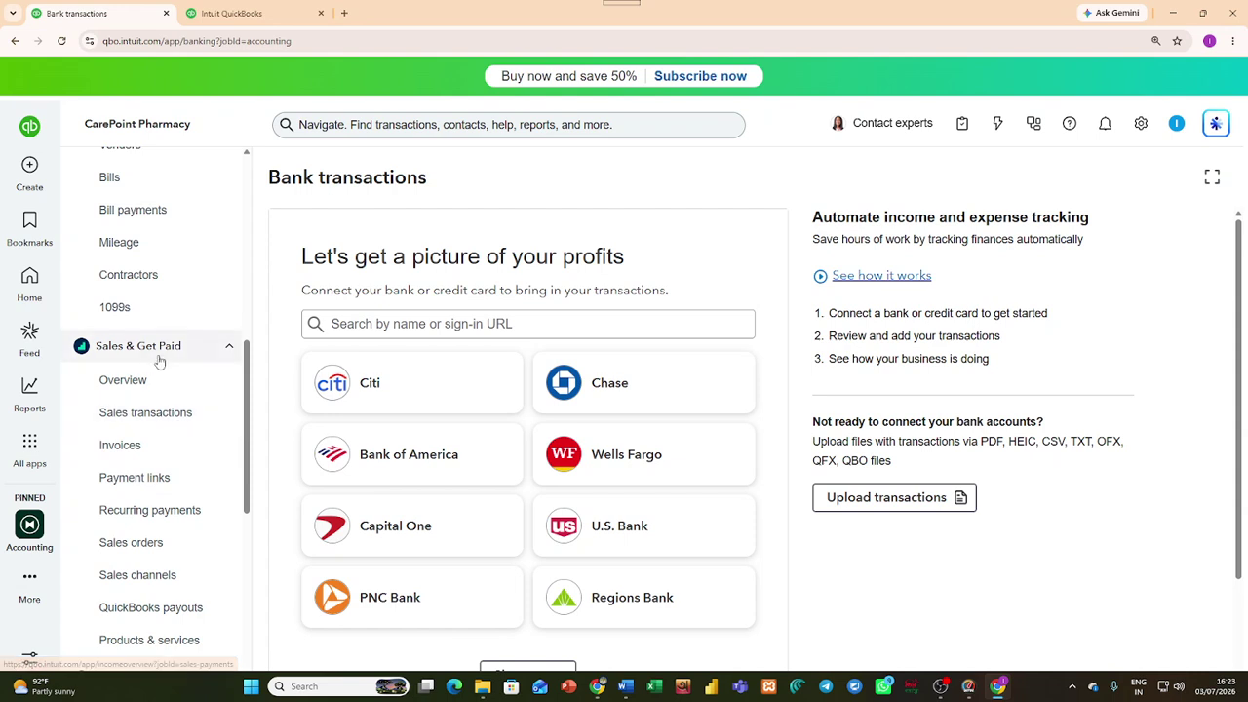
scroll(165, 521, "down", 1)
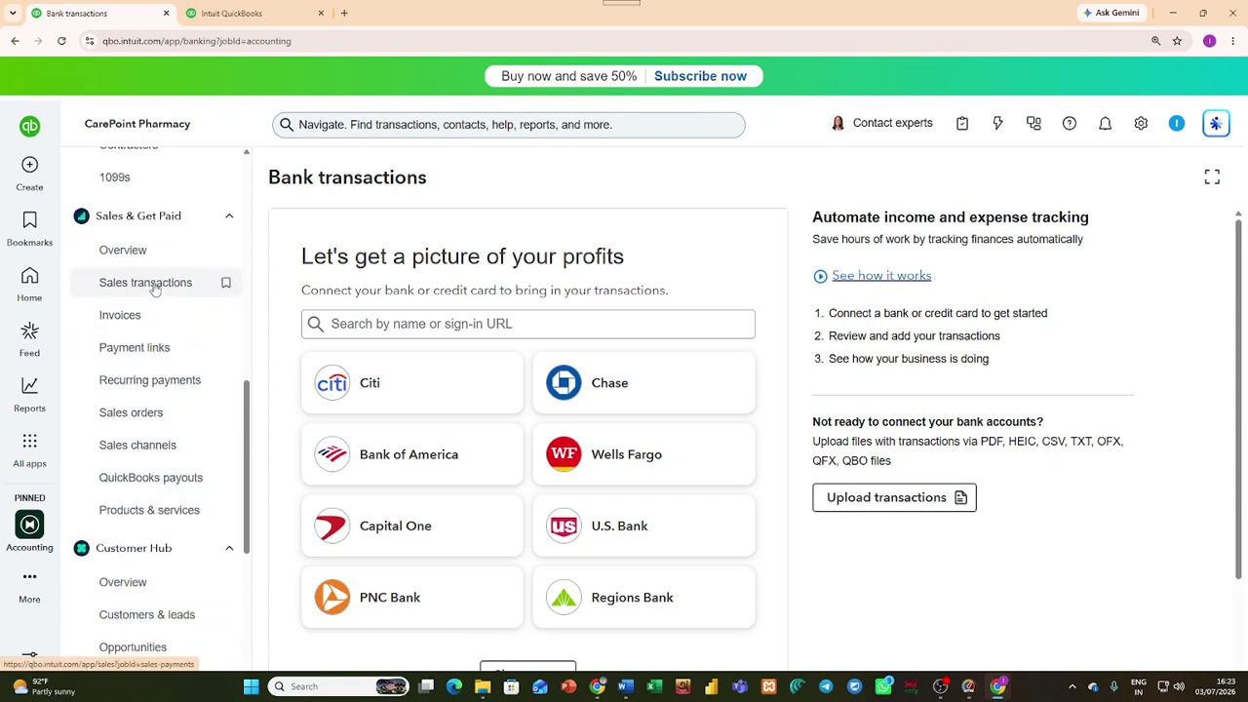
scroll(162, 446, "down", 1)
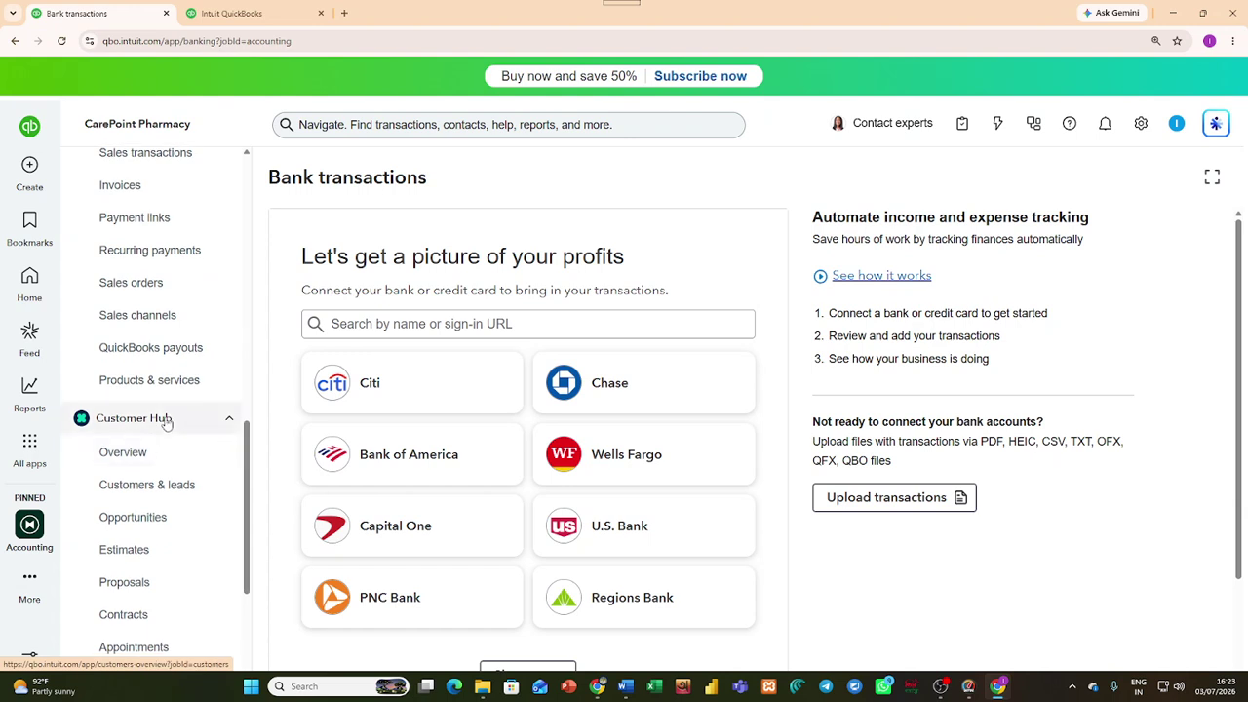
scroll(166, 436, "down", 3)
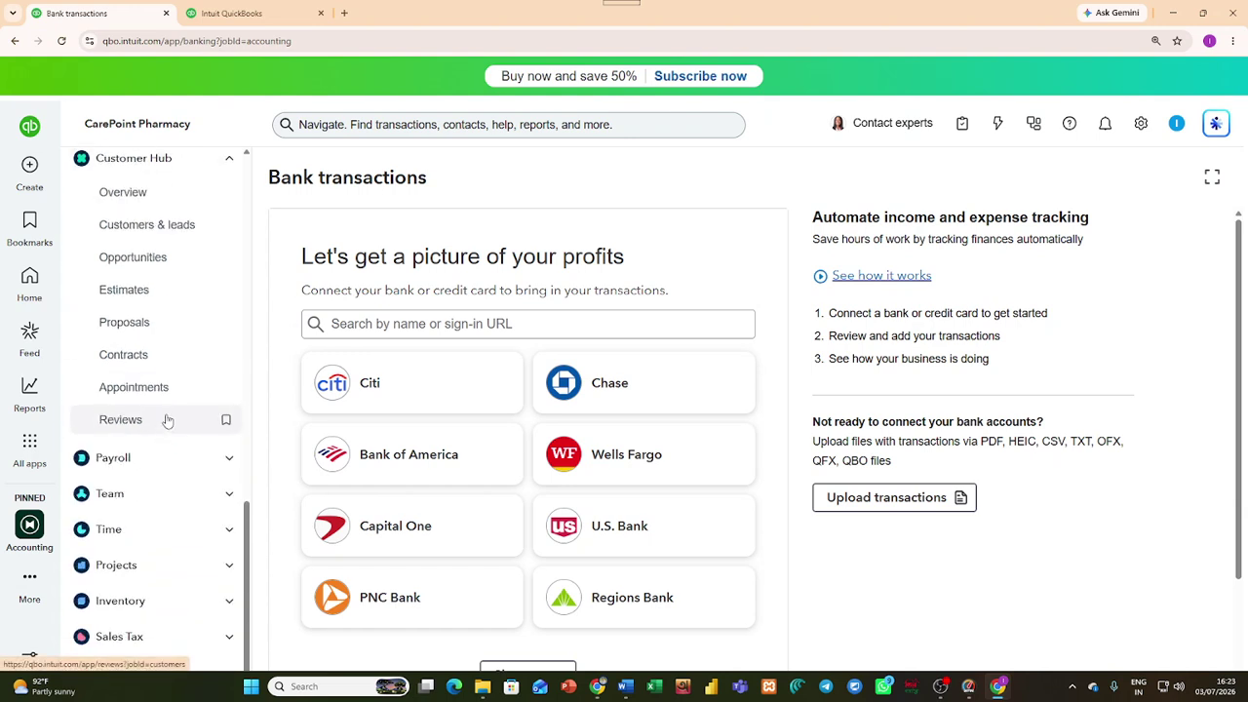
left_click(160, 305)
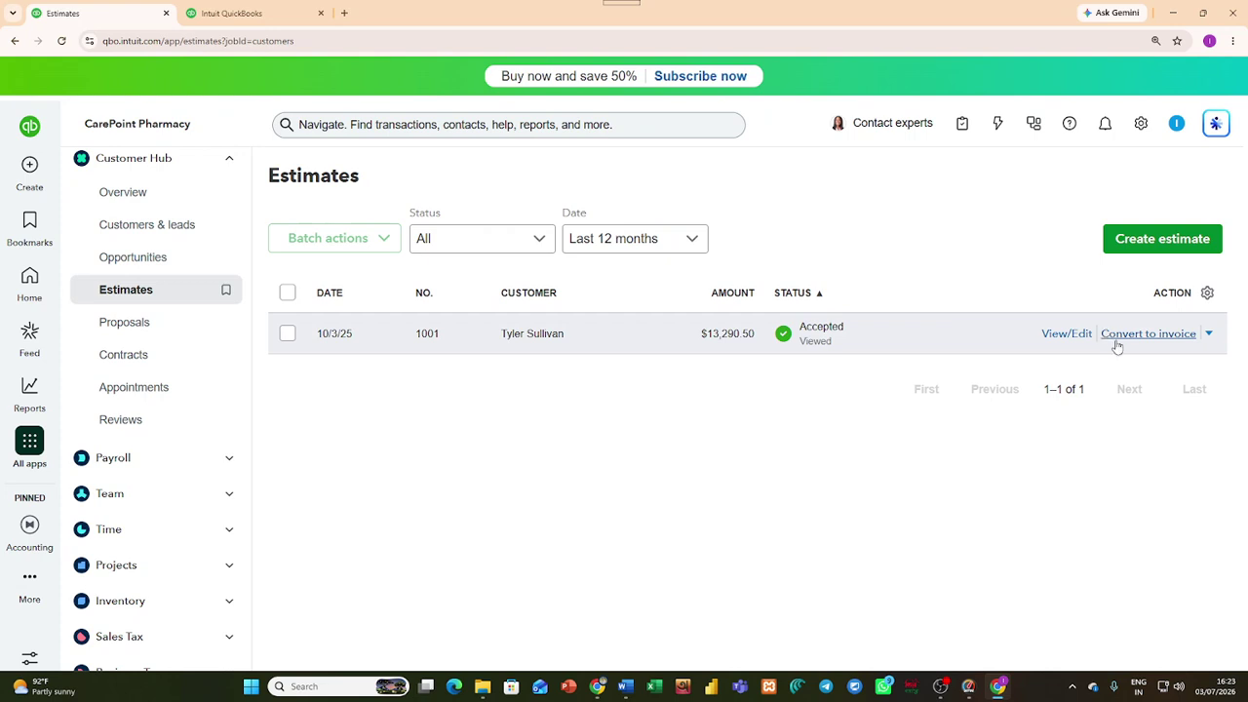
Step: Convert the accepted estimate in the list to a sales order
left_click(1208, 336)
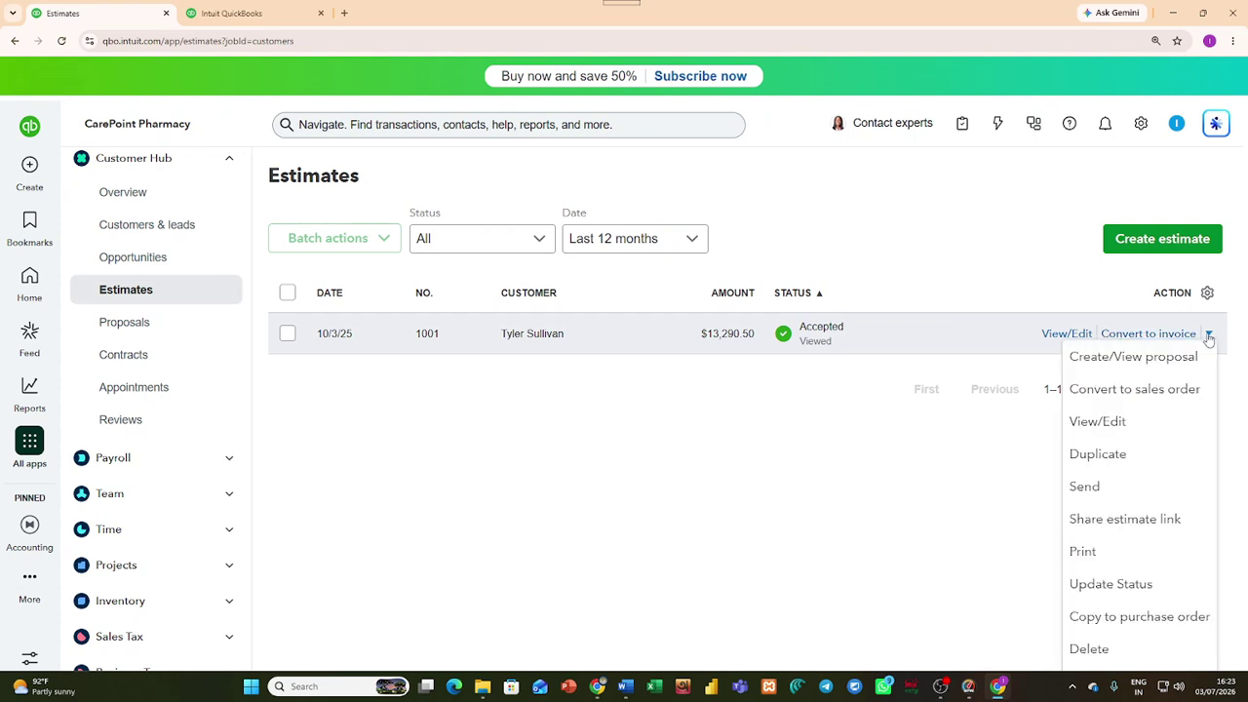
left_click(1149, 394)
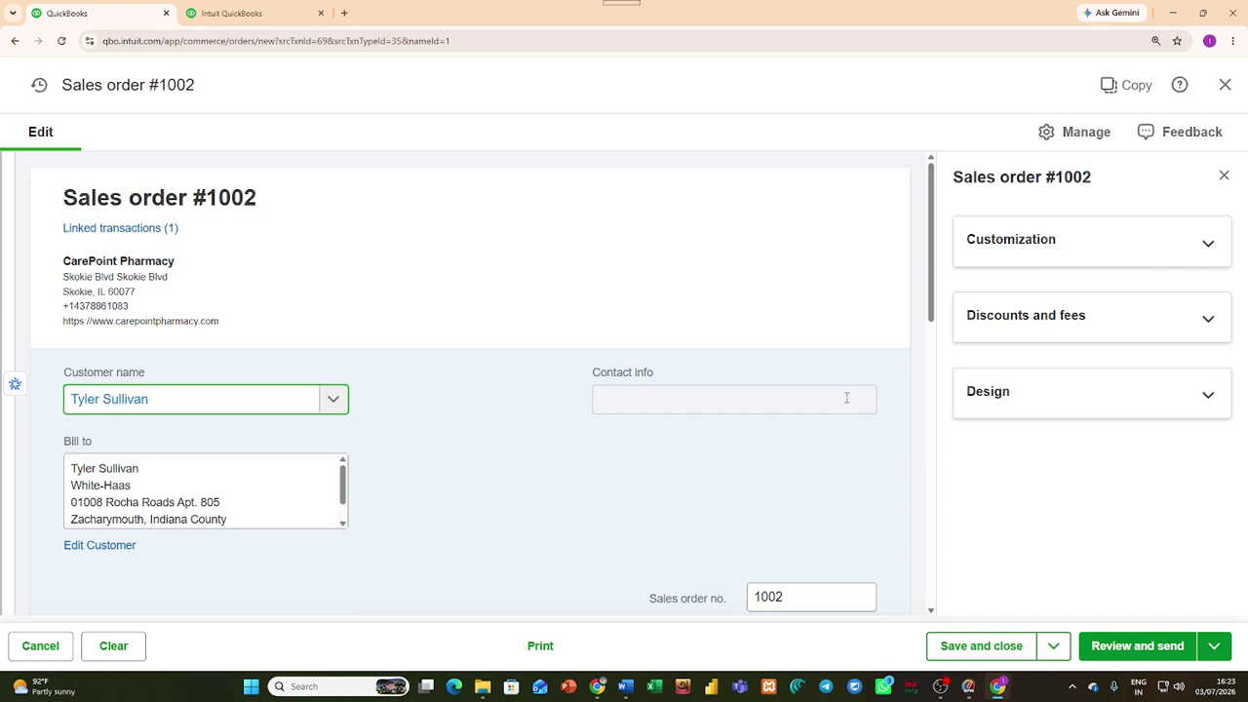
Step: Review the converted sales order's dates, terms, product lines and totals, and check the stock availability for the Hydrocodone line
scroll(634, 301, "down", 3)
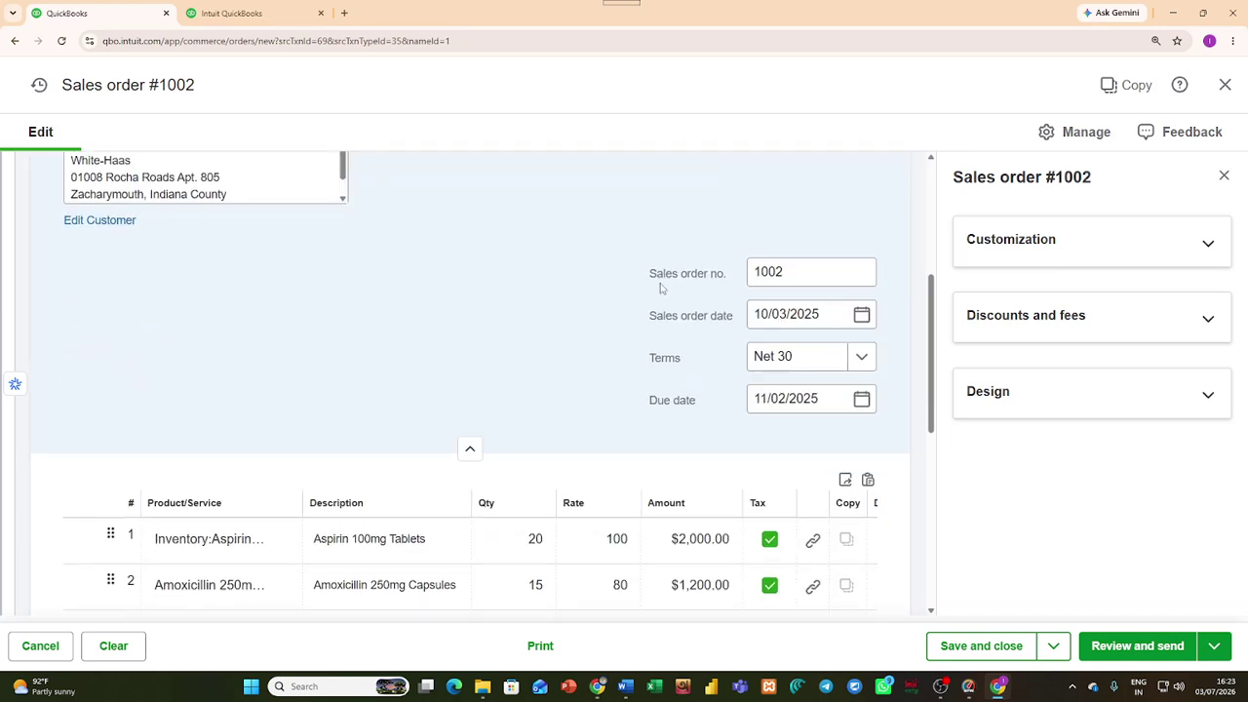
scroll(622, 326, "down", 3)
left_click(622, 326)
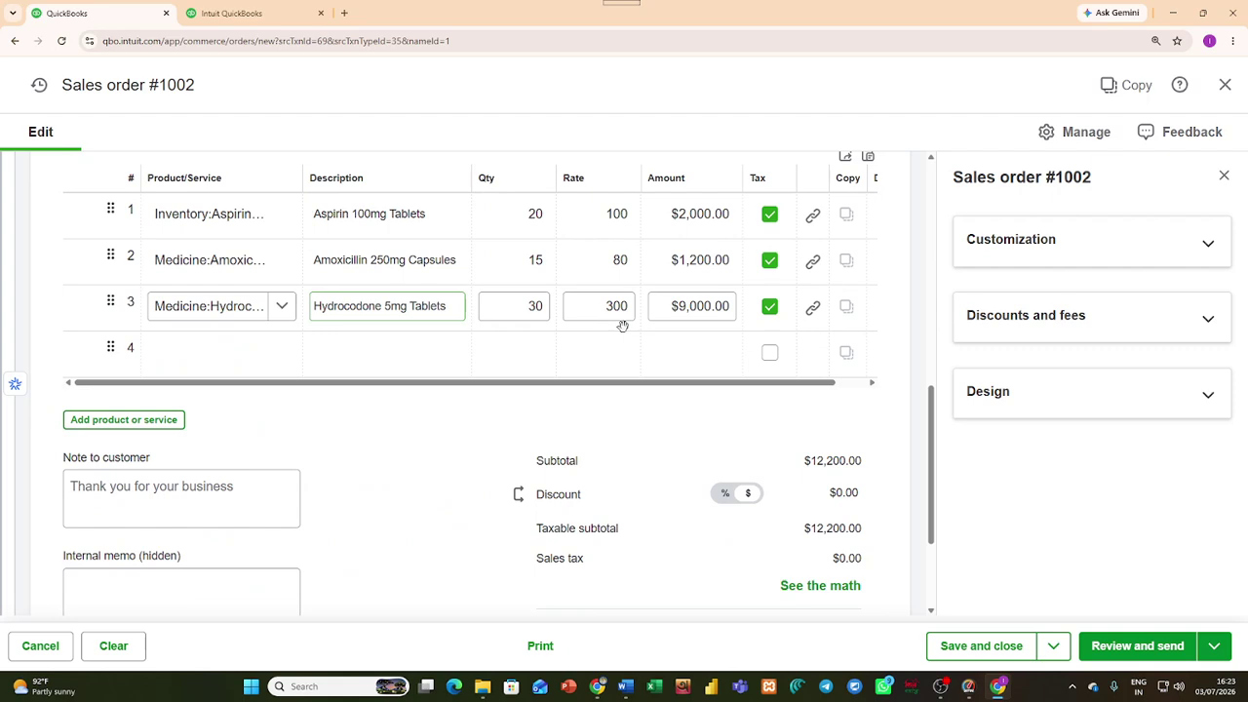
left_click(612, 341)
scroll(705, 432, "down", 3)
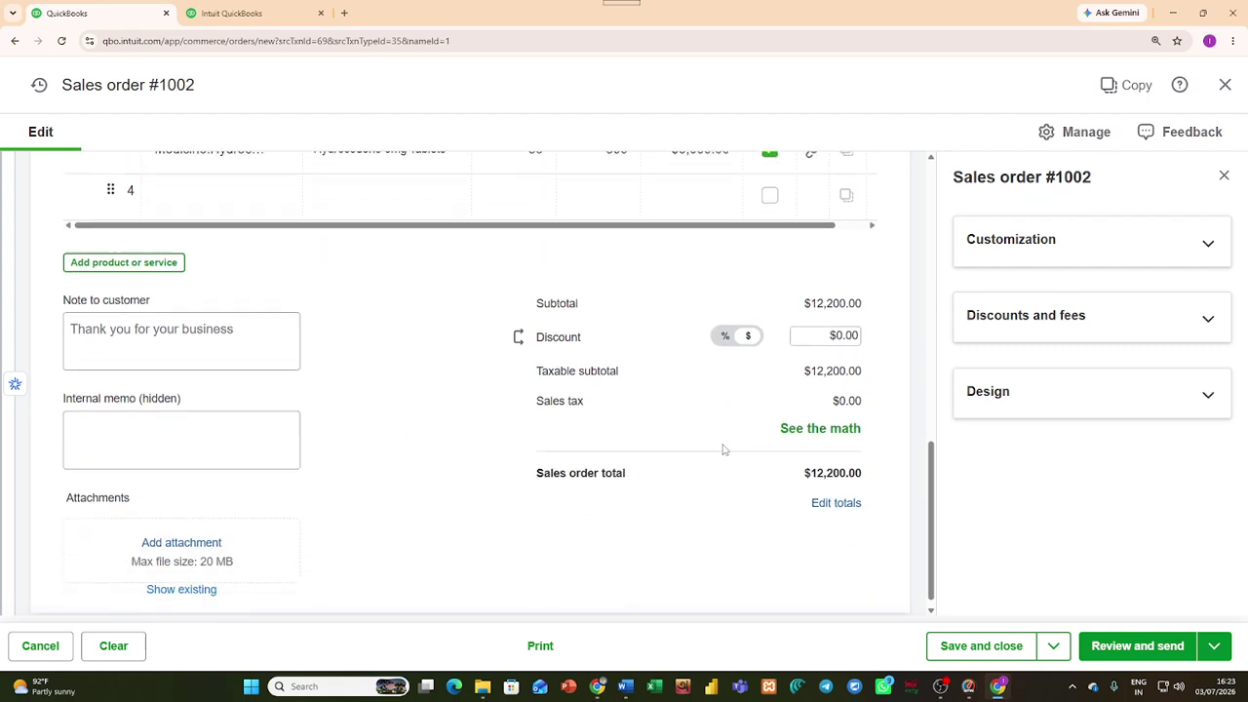
scroll(613, 474, "up", 5)
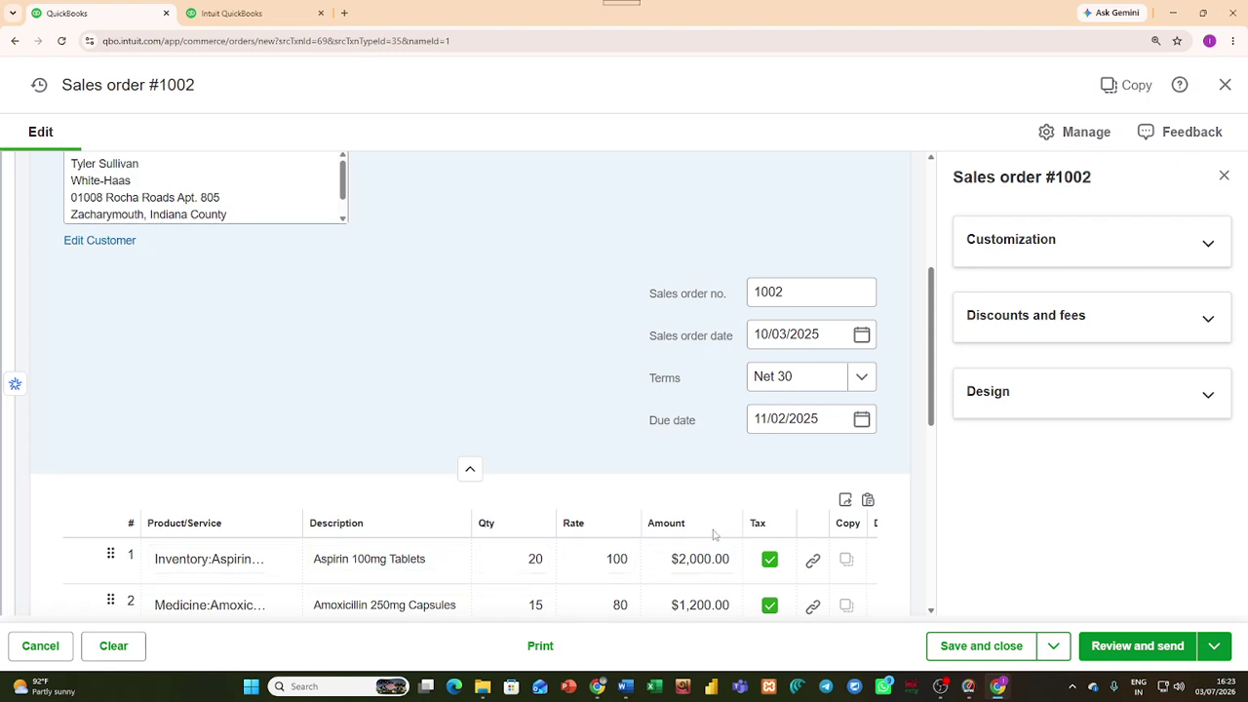
scroll(713, 539, "down", 2)
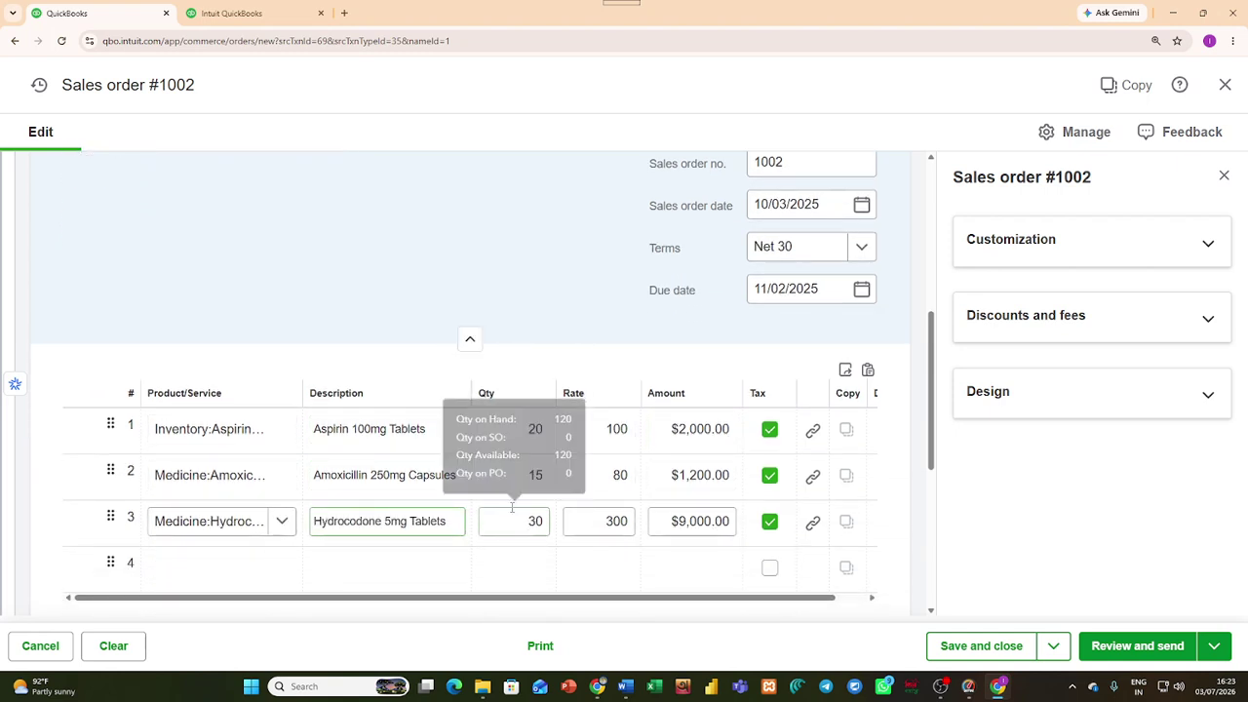
mouse_move(541, 533)
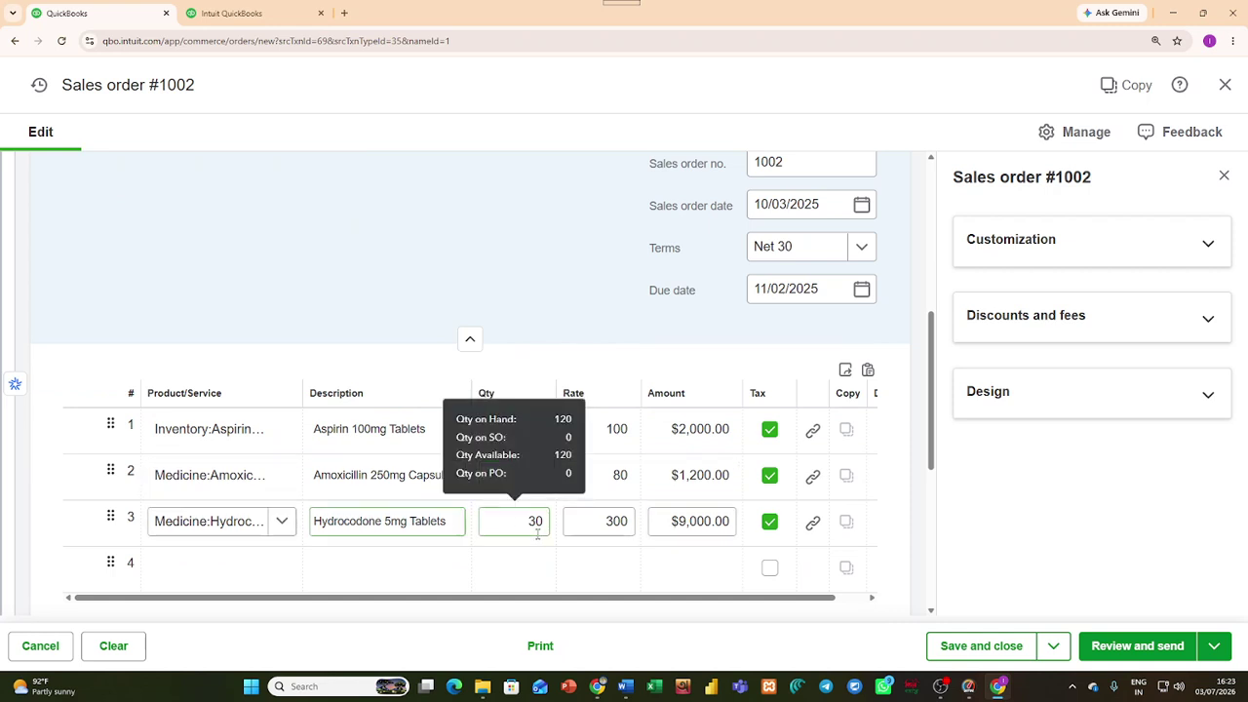
scroll(611, 507, "down", 5)
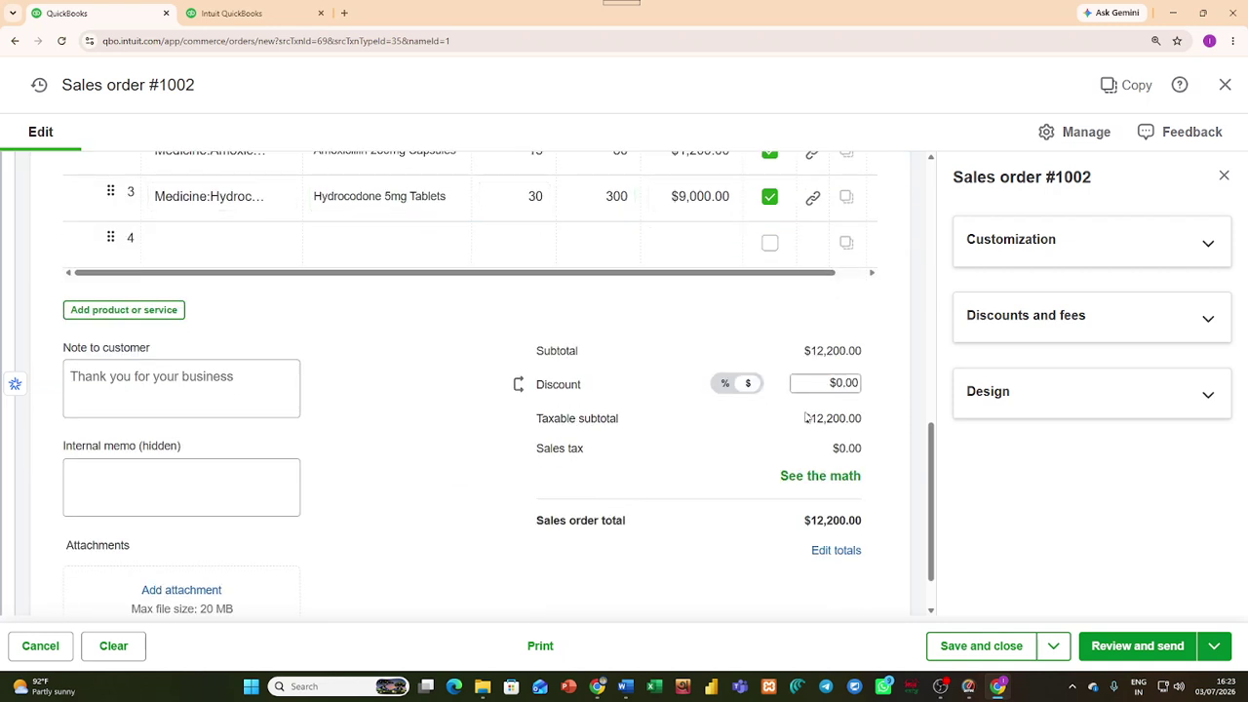
Step: Save and close the converted sales order and return to the home page
left_click(978, 648)
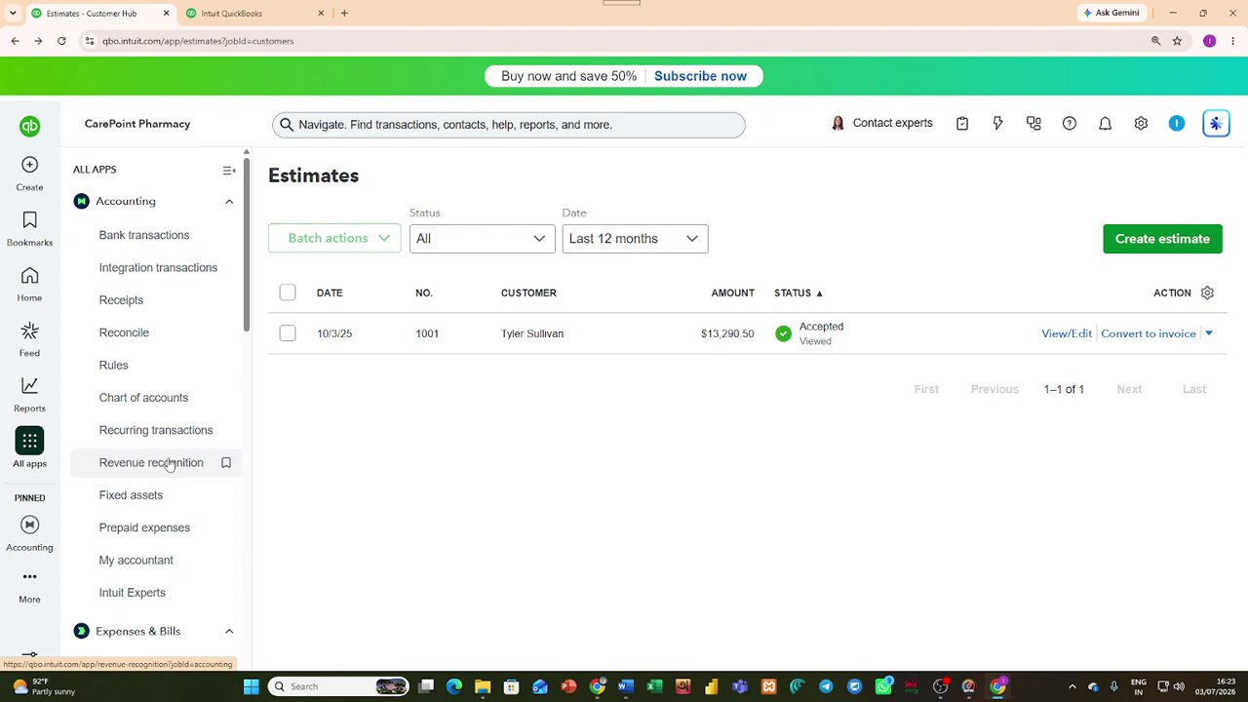
left_click(29, 281)
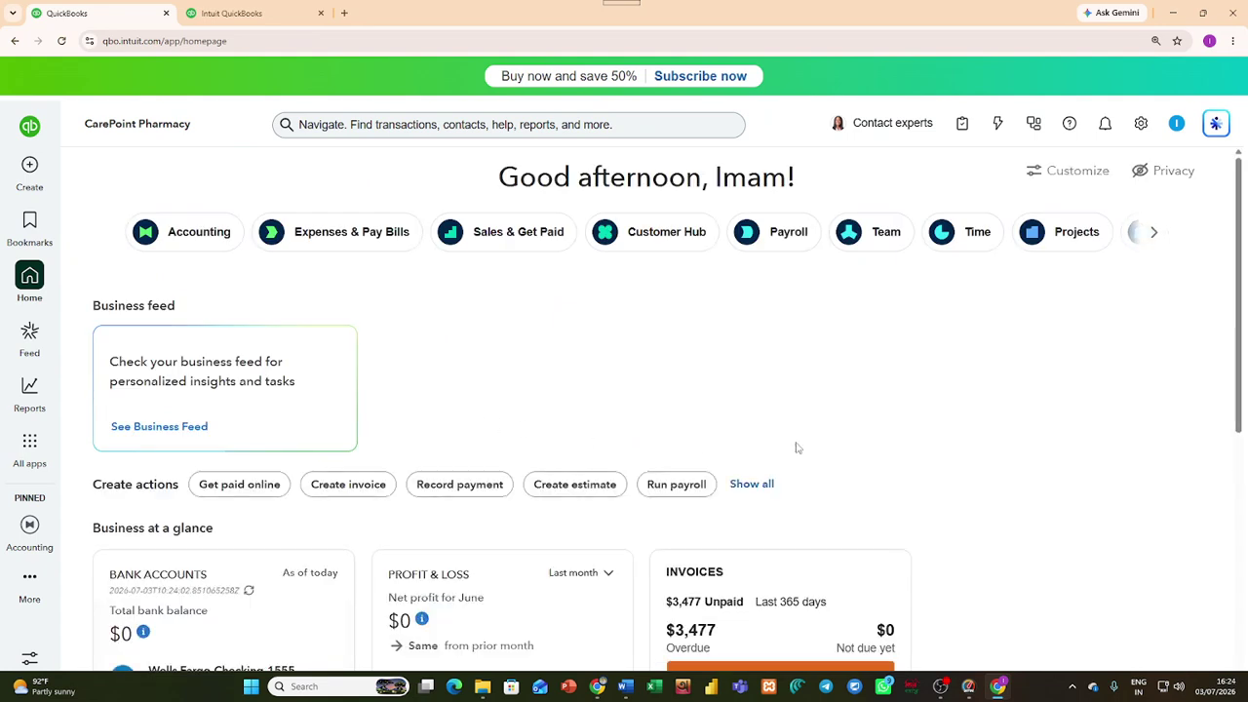
left_click(942, 686)
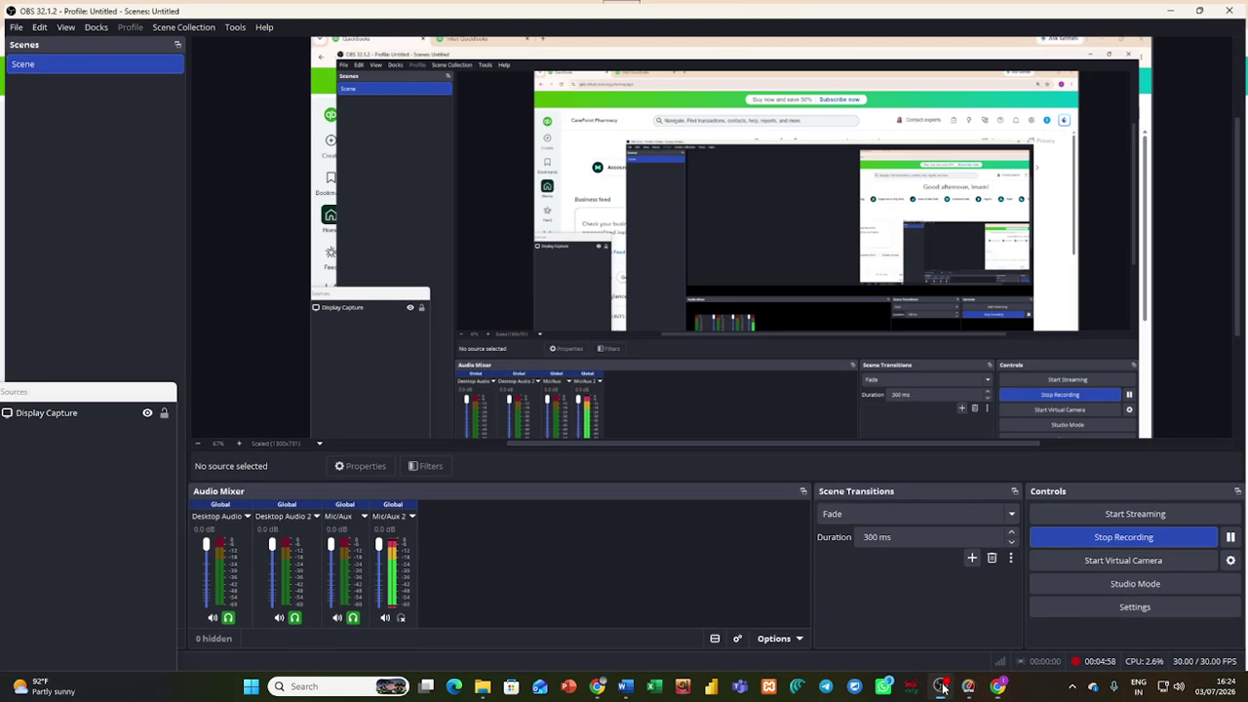